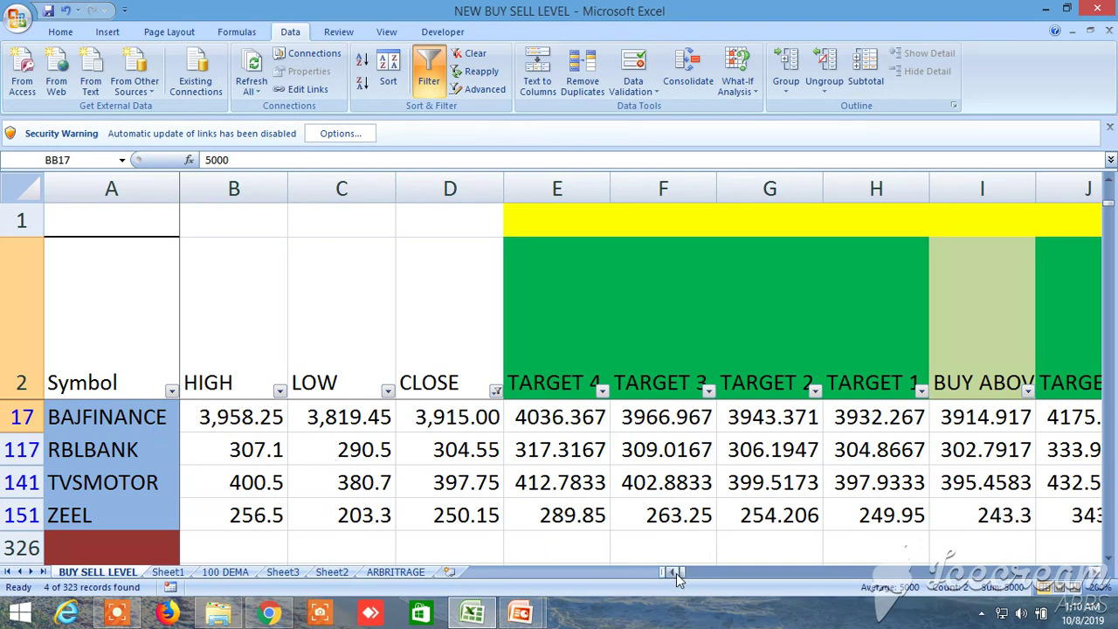
- Examine the BUY ABOVE column and the green buy-side TARGET 1 to TARGET 8 columns of the BUY SELL LEVEL sheet
mouse_move(679, 572)
left_mouse_down()
mouse_move(731, 572)
mouse_move(665, 573)
left_mouse_up()
left_click(993, 356)
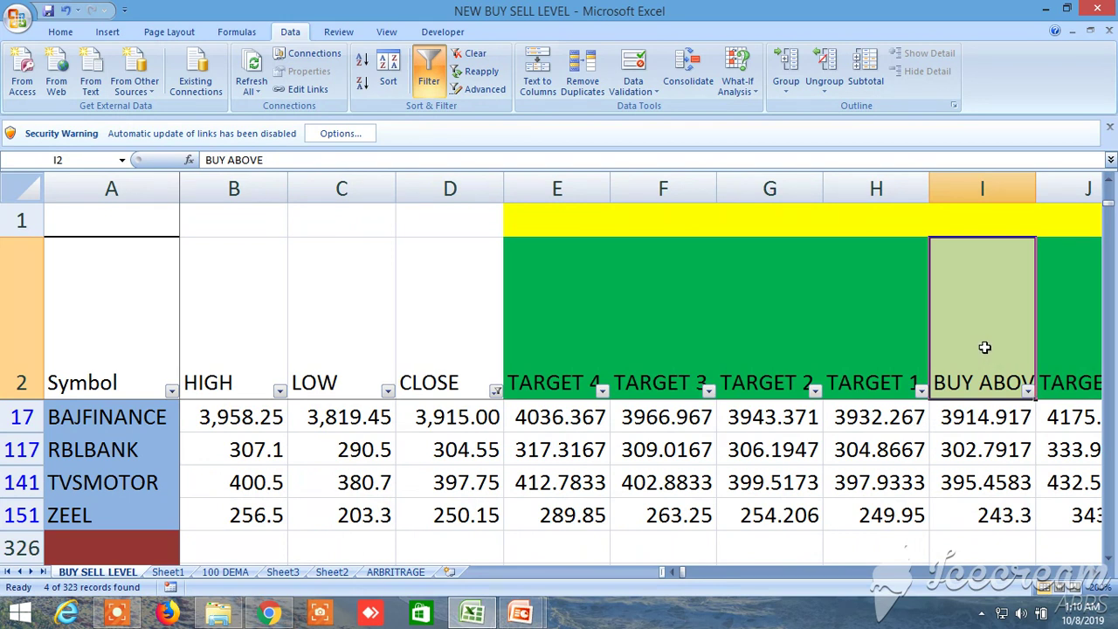
left_click(904, 337)
left_click(557, 337)
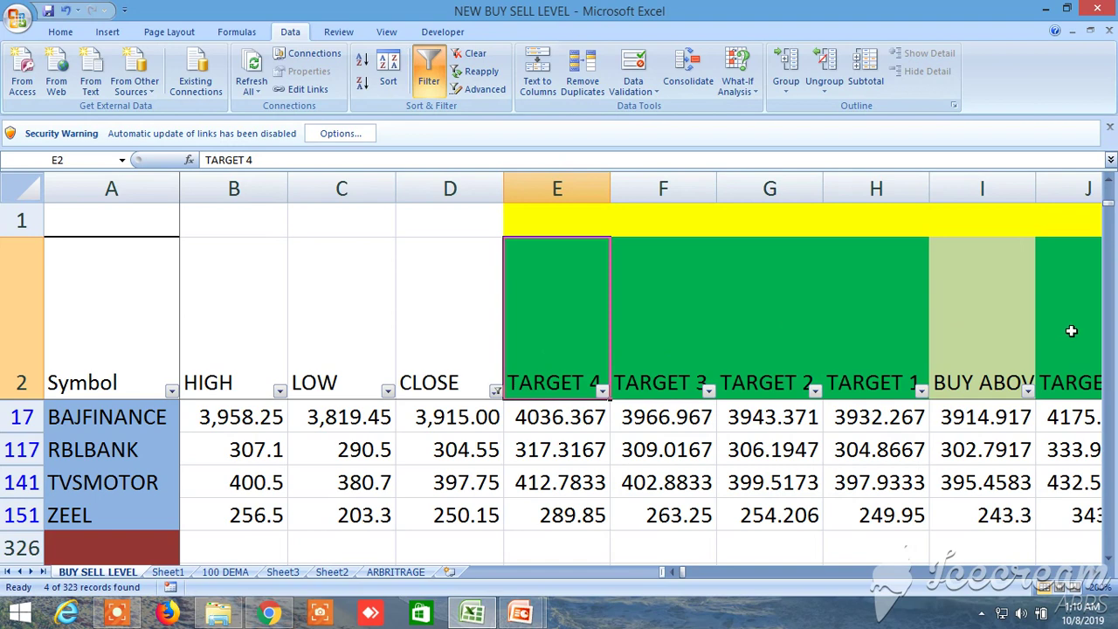
left_click(1068, 331)
left_click(1097, 571)
left_click(1097, 571)
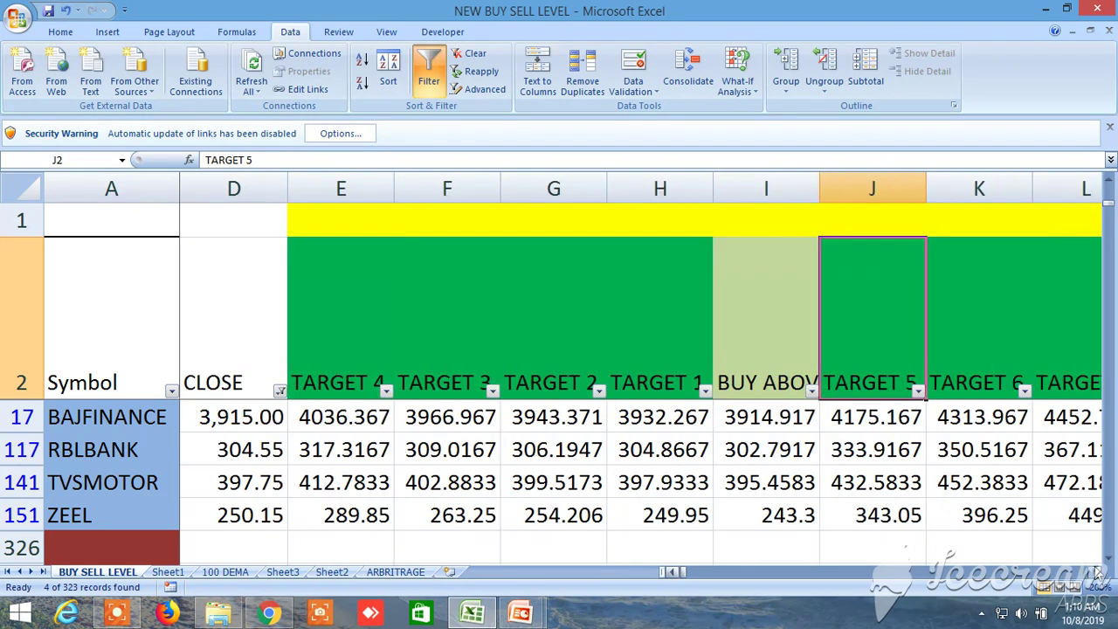
left_click(1097, 571)
left_click(1097, 571)
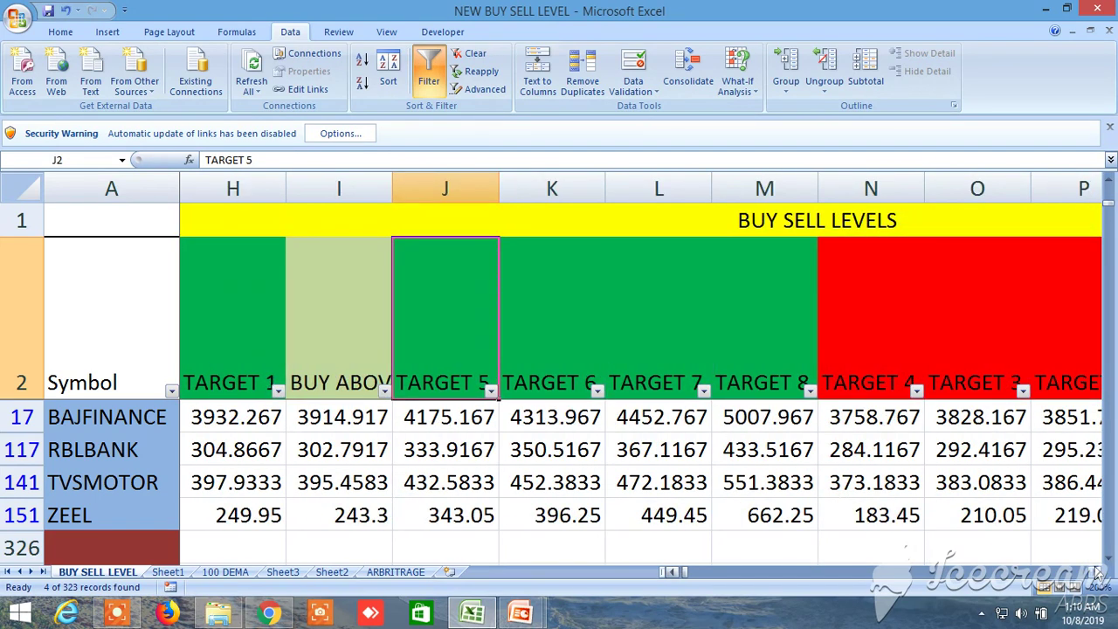
- Examine the SELL BELOW column and the red sell-side target columns on either side of it
left_click(1097, 571)
left_click(1098, 571)
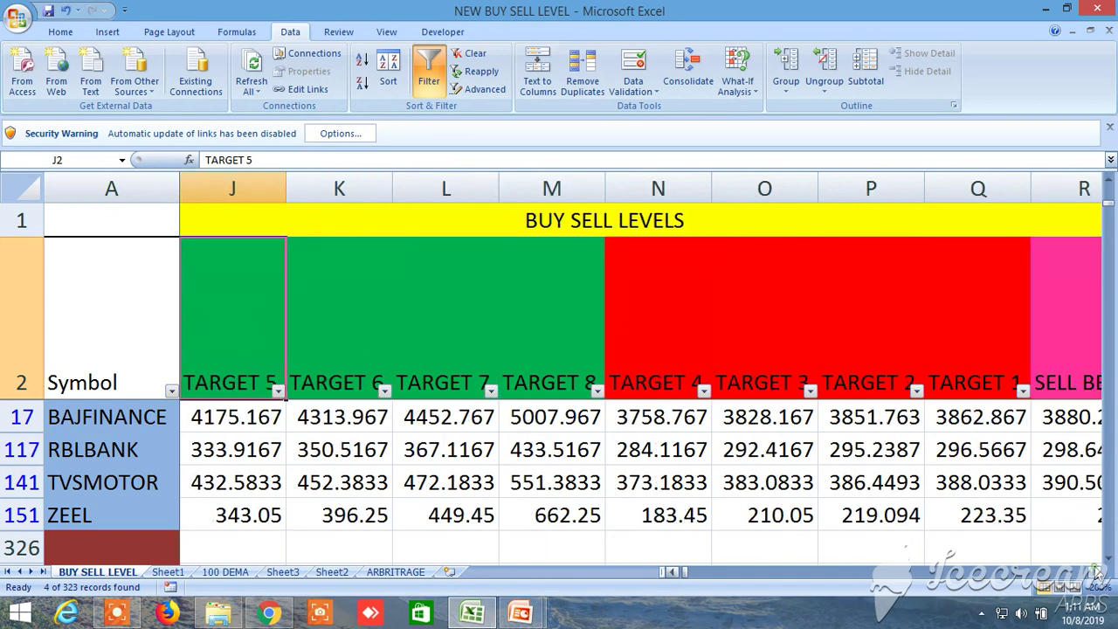
left_click(1097, 572)
left_click(986, 338)
left_click(884, 333)
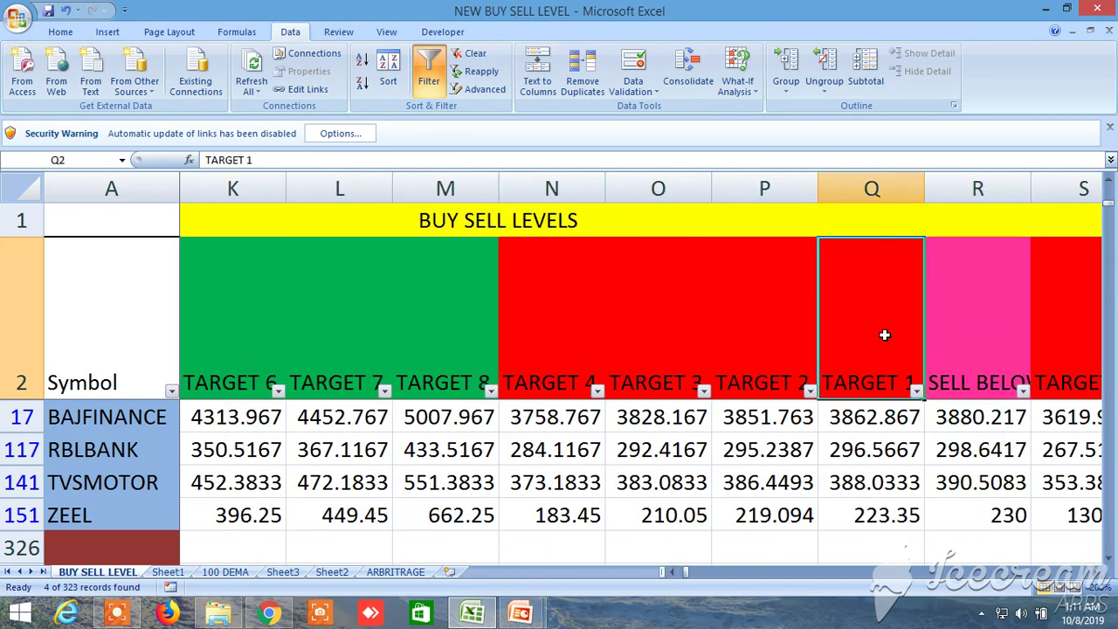
left_click(547, 330)
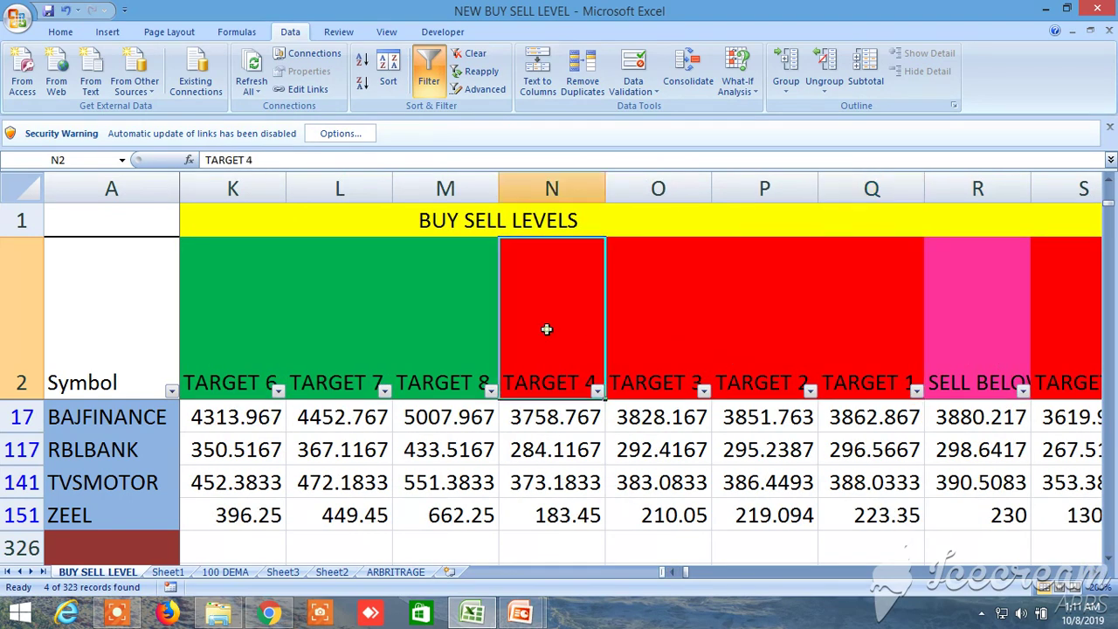
left_click(1054, 329)
left_click(1097, 572)
left_click(1098, 571)
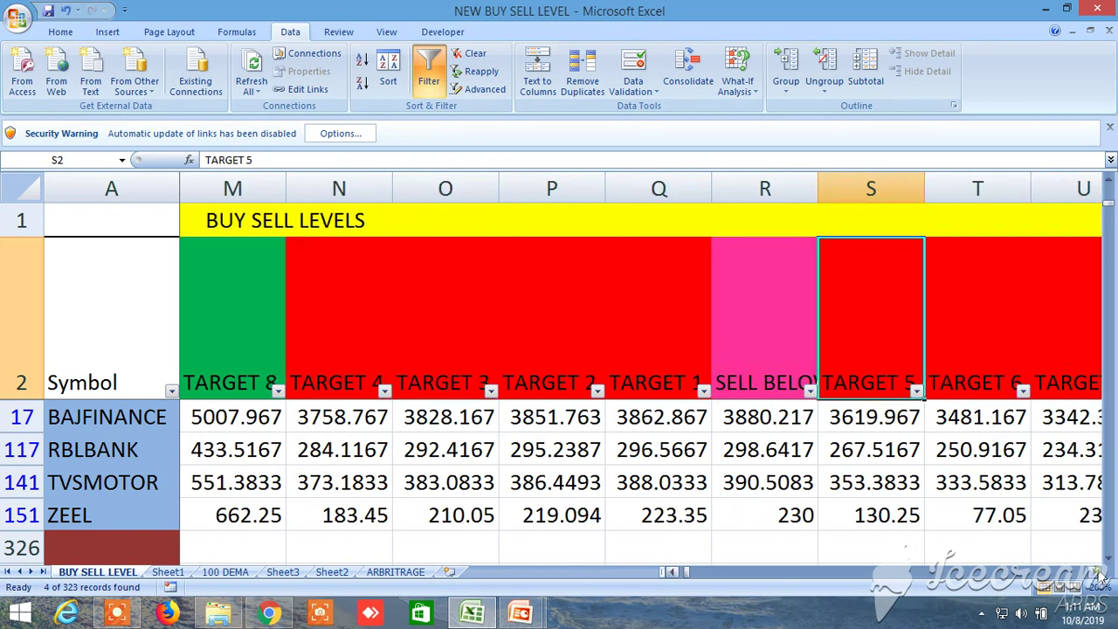
- Examine the green and red columns that compare LTP with the buy and sell levels and their successive targets
left_click(1098, 572)
left_click(1097, 571)
left_click(1097, 571)
left_click(1098, 572)
left_click(1098, 571)
left_click(1097, 572)
left_click(1097, 571)
left_click(1098, 571)
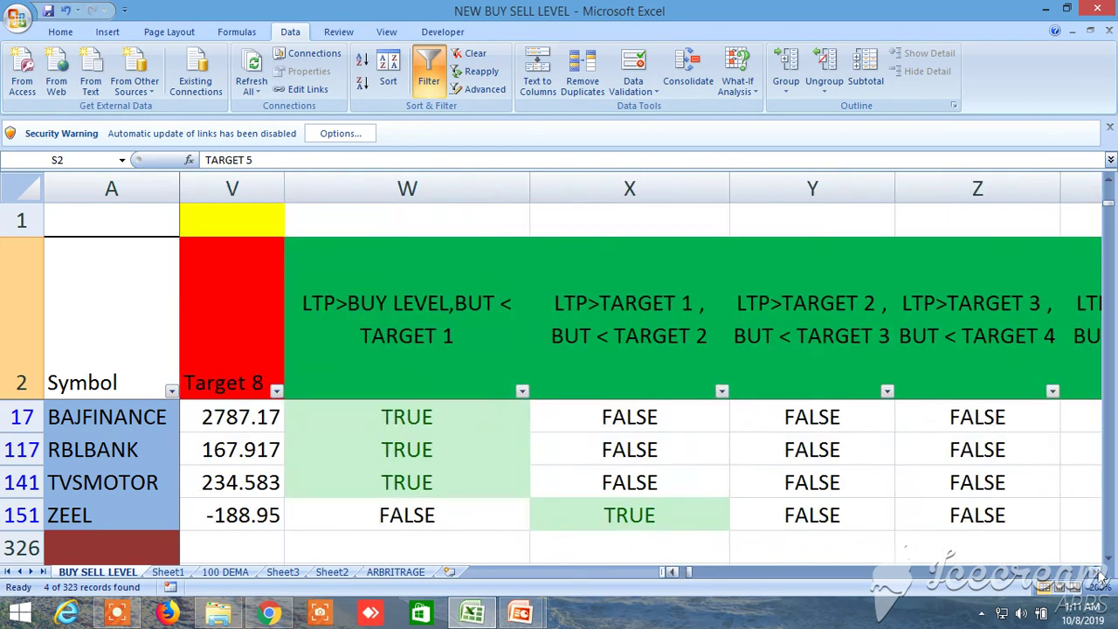
left_click(1098, 571)
left_click(1097, 571)
left_click(1097, 571)
left_click(1097, 571)
left_click(1097, 572)
left_click(1097, 571)
left_click(1097, 572)
left_click(1097, 572)
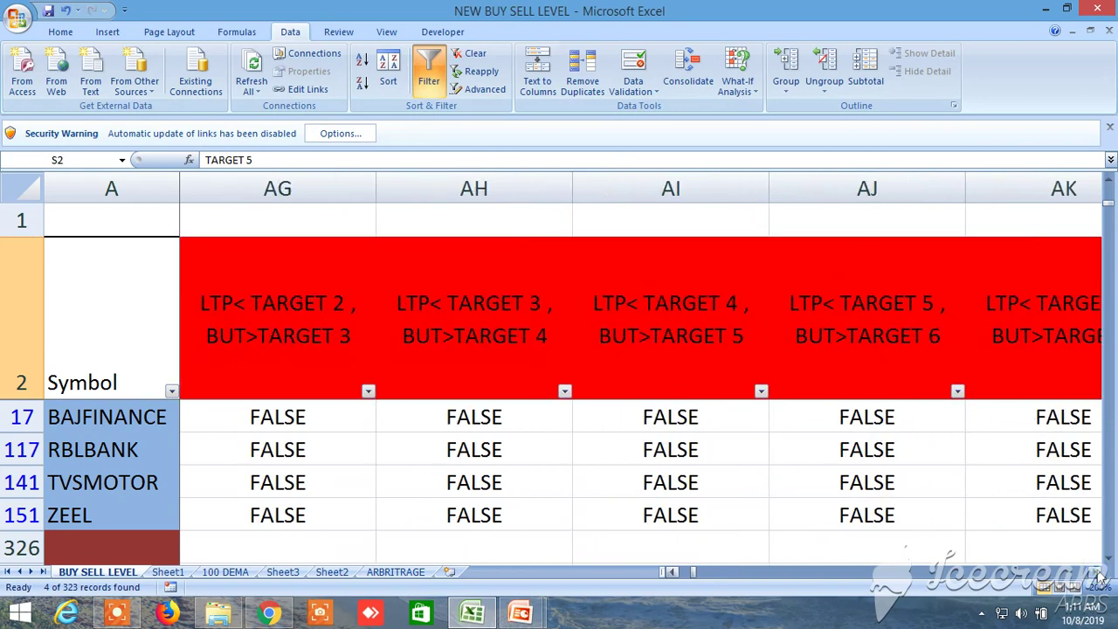
- Examine the ALTERNATIVE BUY SELL LEVELS section, covering BUY ABOVE, SELL BELOW and three targets for each
left_click(1097, 571)
left_click(1097, 571)
left_click(1097, 571)
left_click(1098, 572)
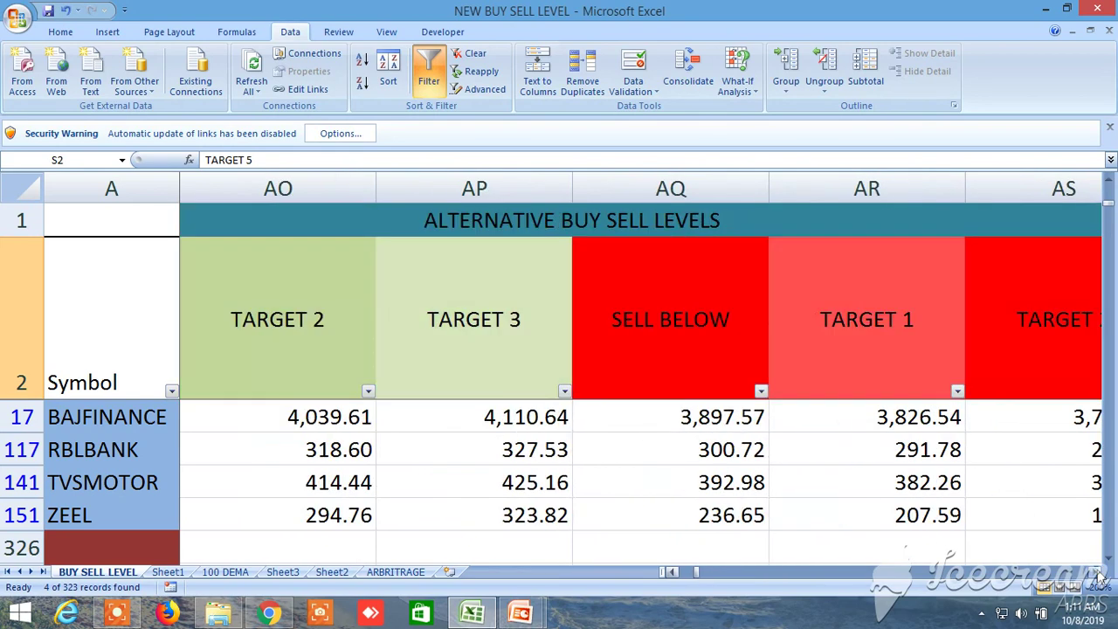
left_click(674, 572)
left_click(674, 572)
left_click(673, 572)
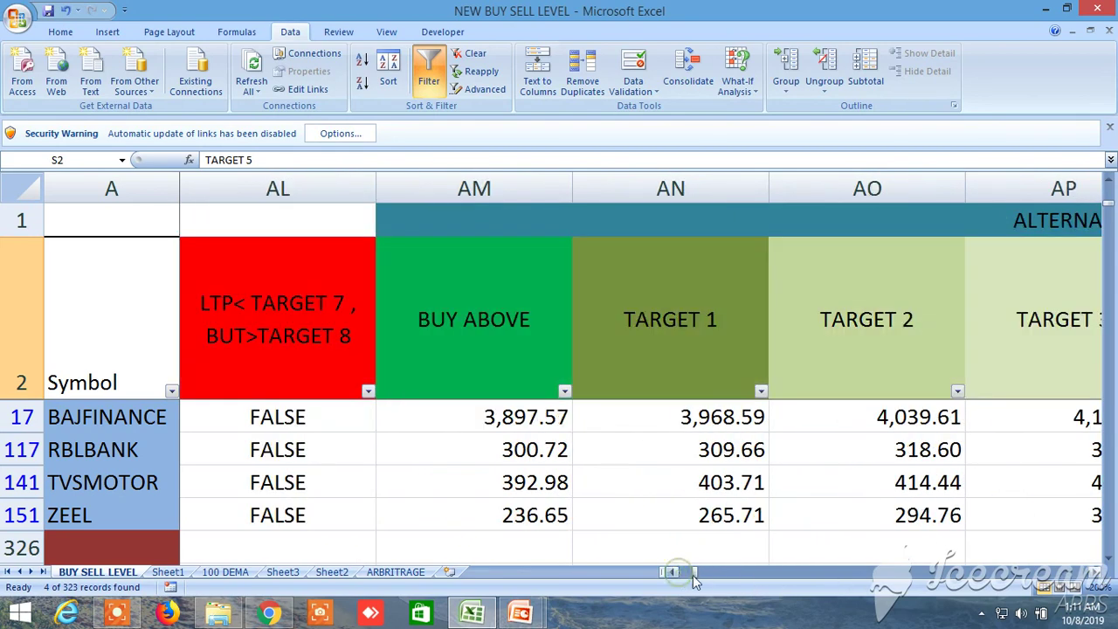
left_click(1097, 571)
left_click(1097, 572)
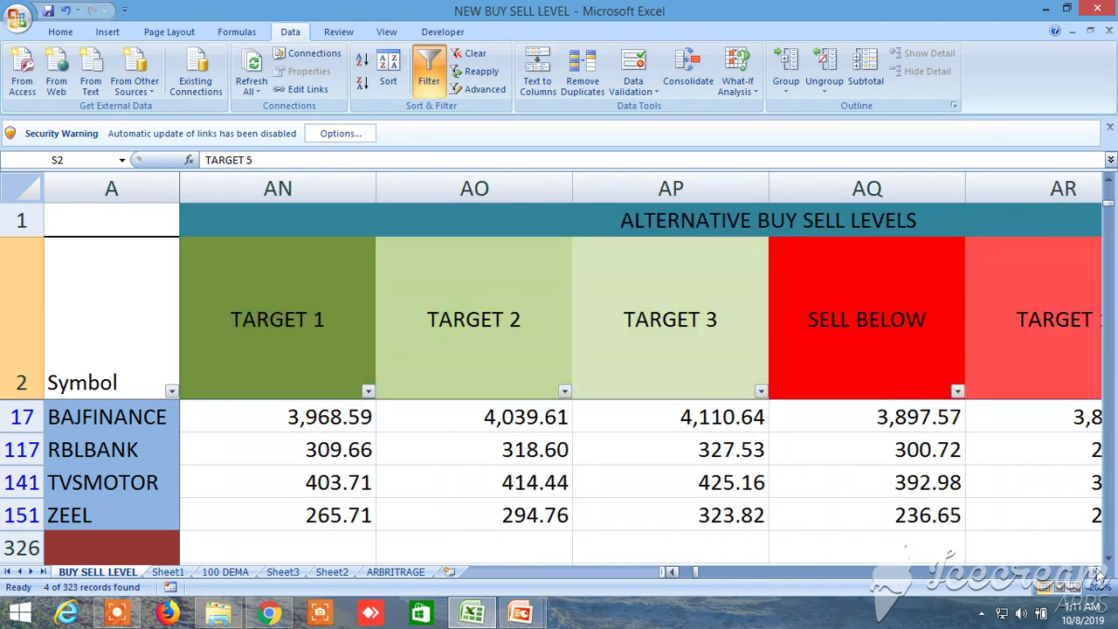
left_click(1097, 572)
left_click(1098, 572)
left_click(1097, 572)
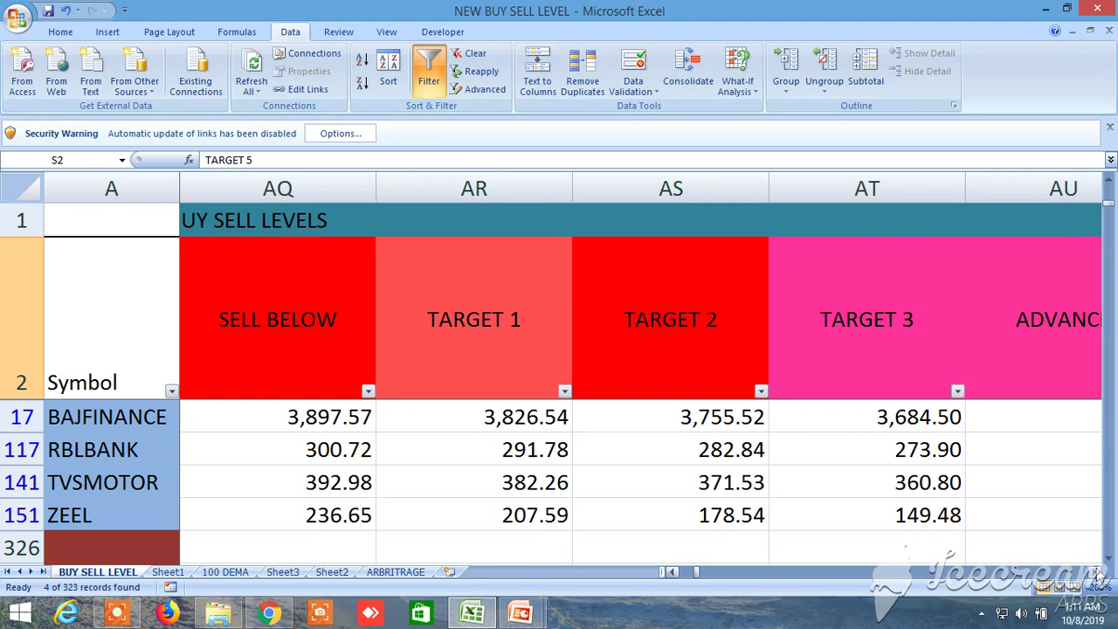
- Look through the delivery, price, volume and open interest columns, the EMA and SMA crosses, and the NORMDIST and PROBABILITY sections
scroll(1097, 577, "right", 9)
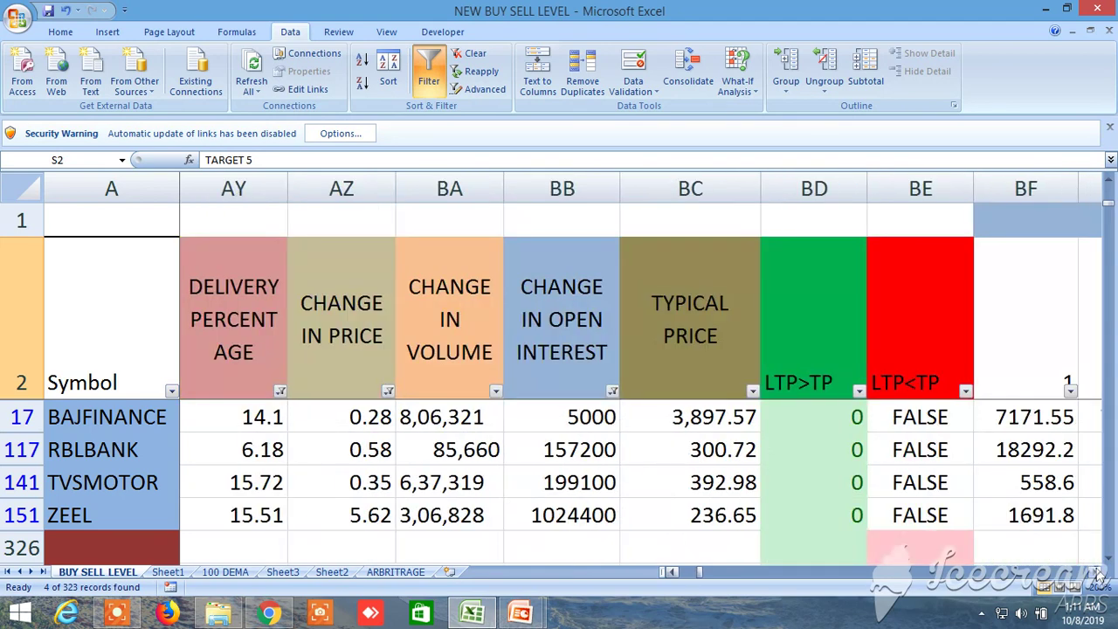
scroll(1098, 576, "right", 10)
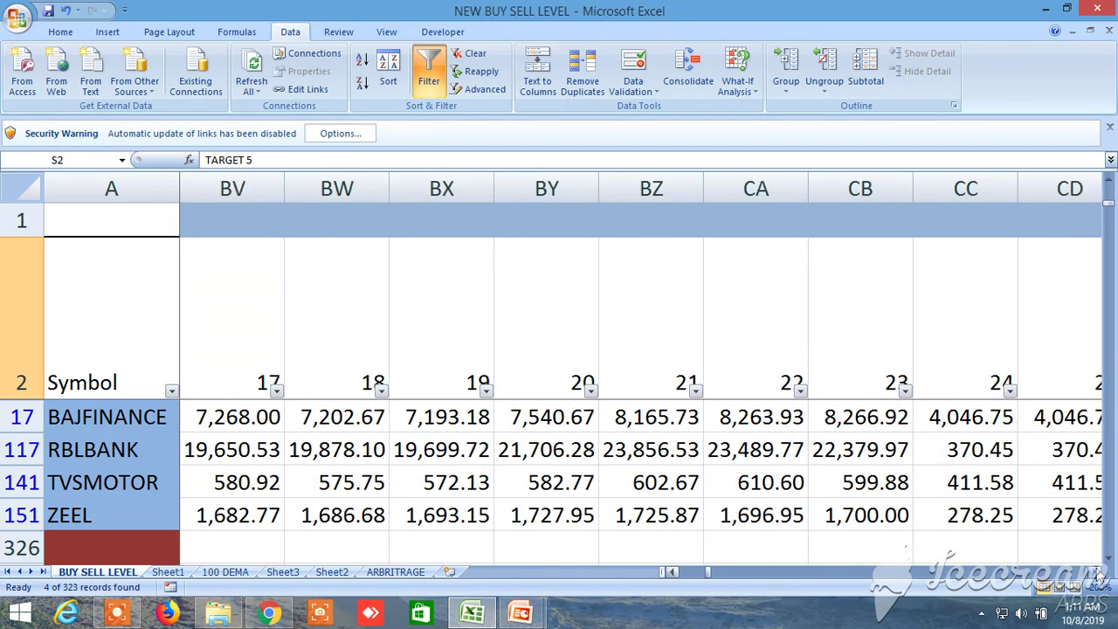
scroll(1098, 576, "right", 10)
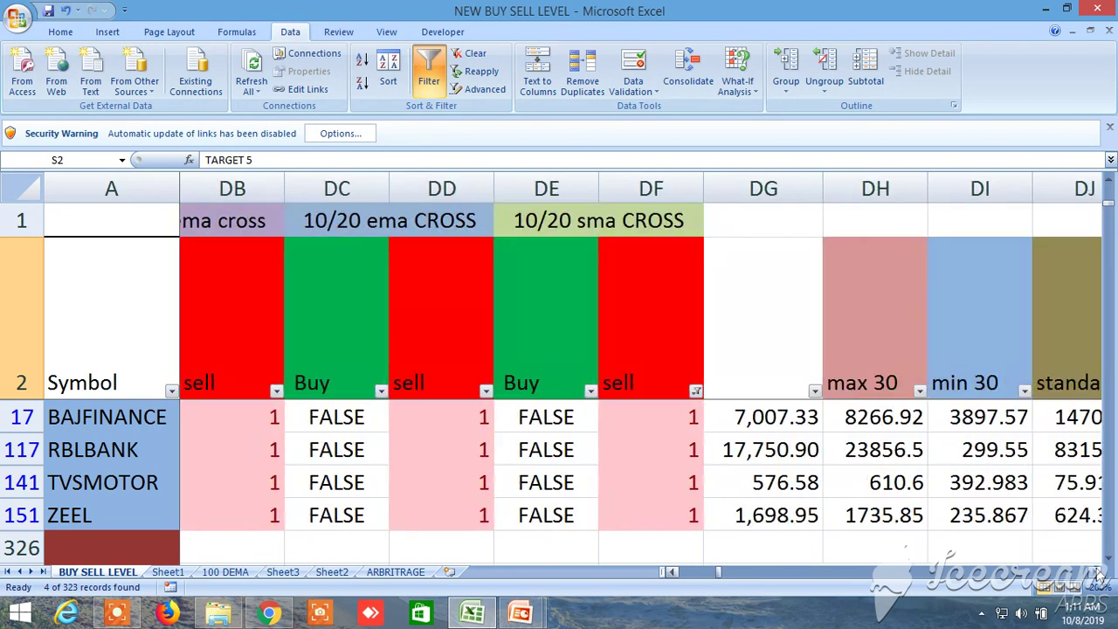
scroll(1098, 577, "right", 8)
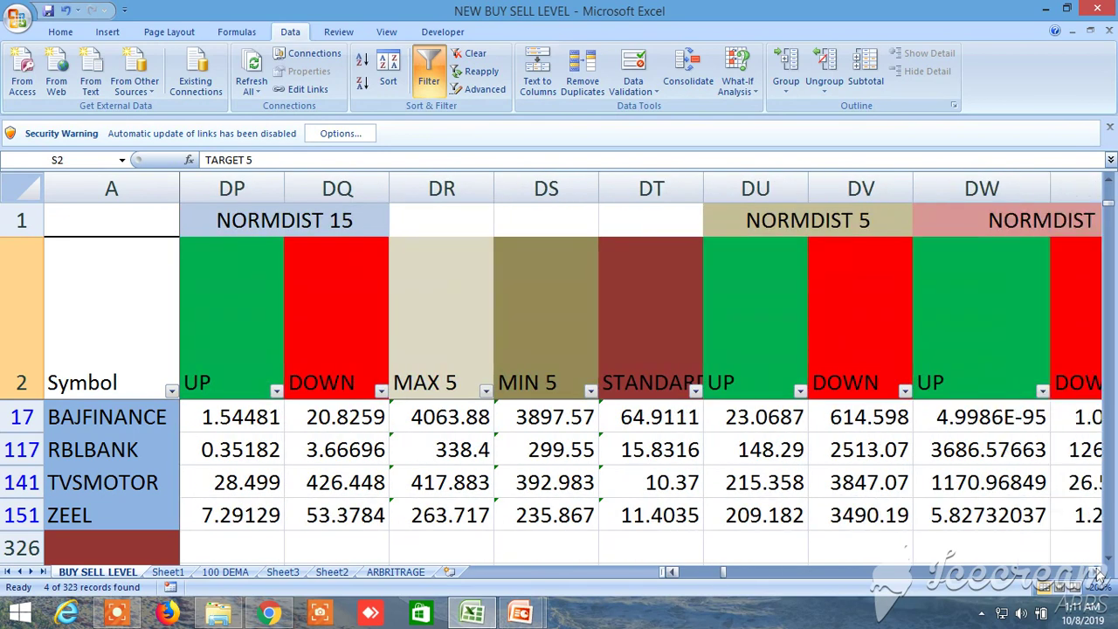
scroll(1098, 576, "right", 9)
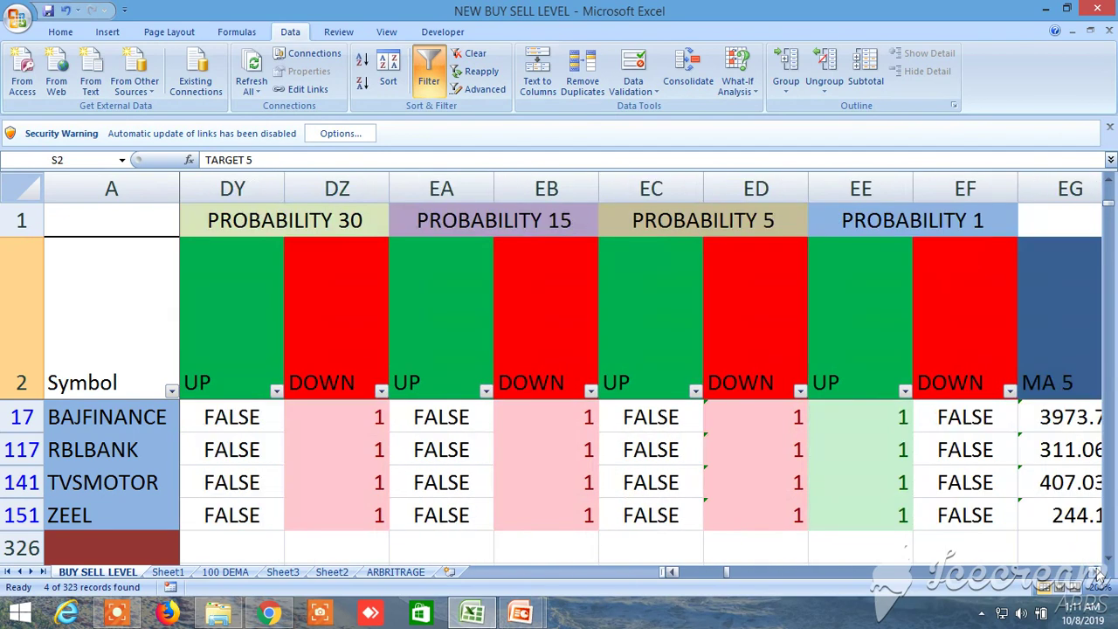
- Examine the EMA 5-8-13 CROSSOVER, FIBONACCI LEVEL and PIVOT POINT sections, including the LTP comparisons with resistance and support
scroll(1098, 577, "right", 12)
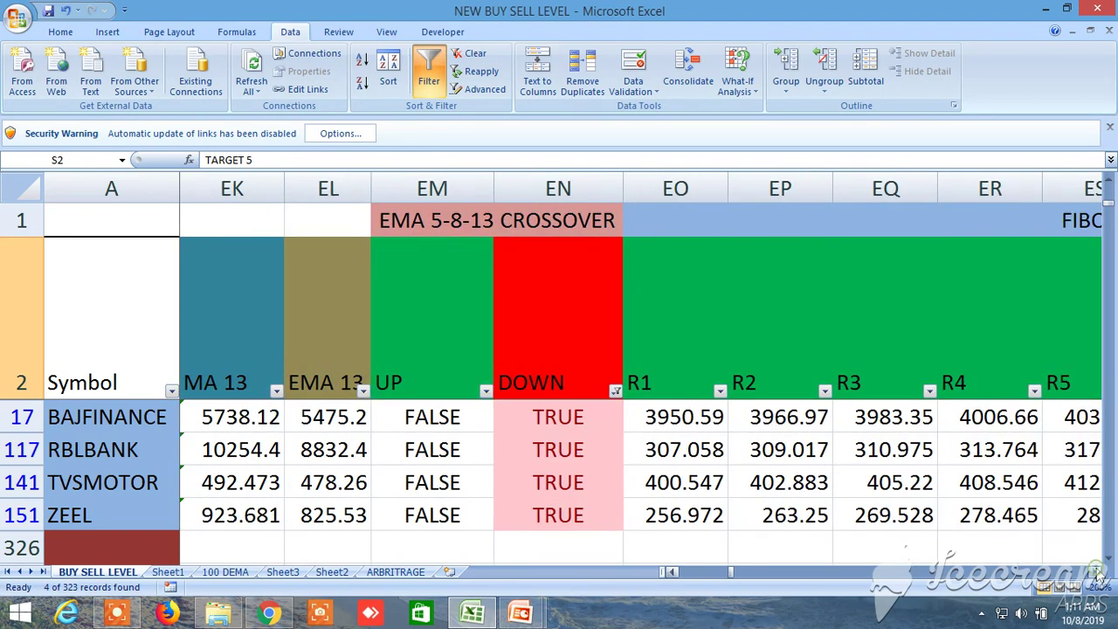
scroll(1098, 576, "right", 3)
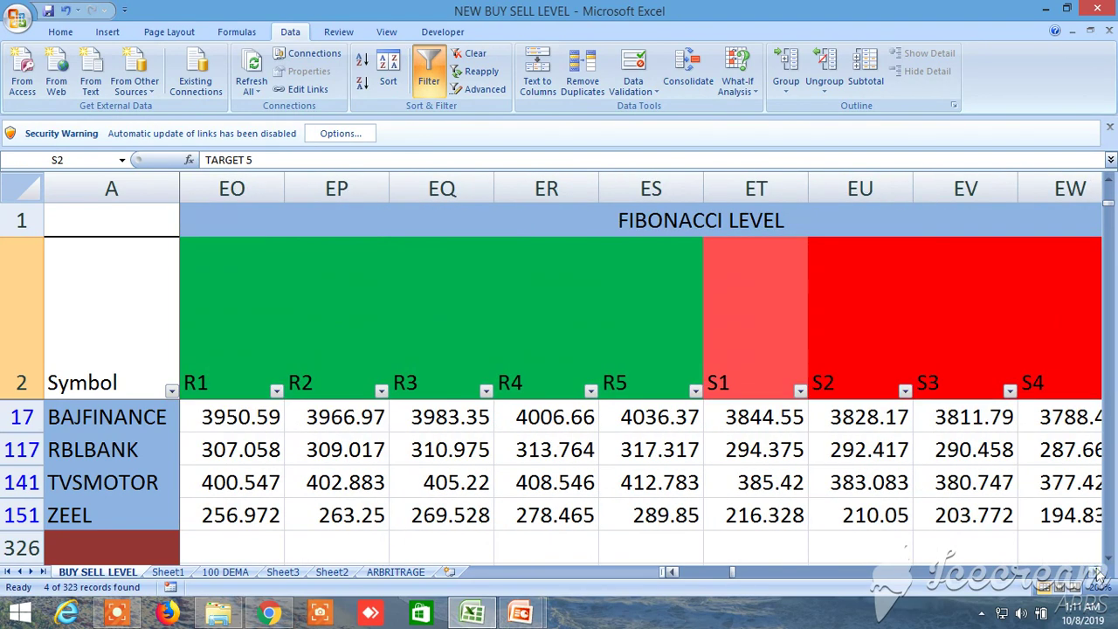
scroll(1098, 576, "right", 4)
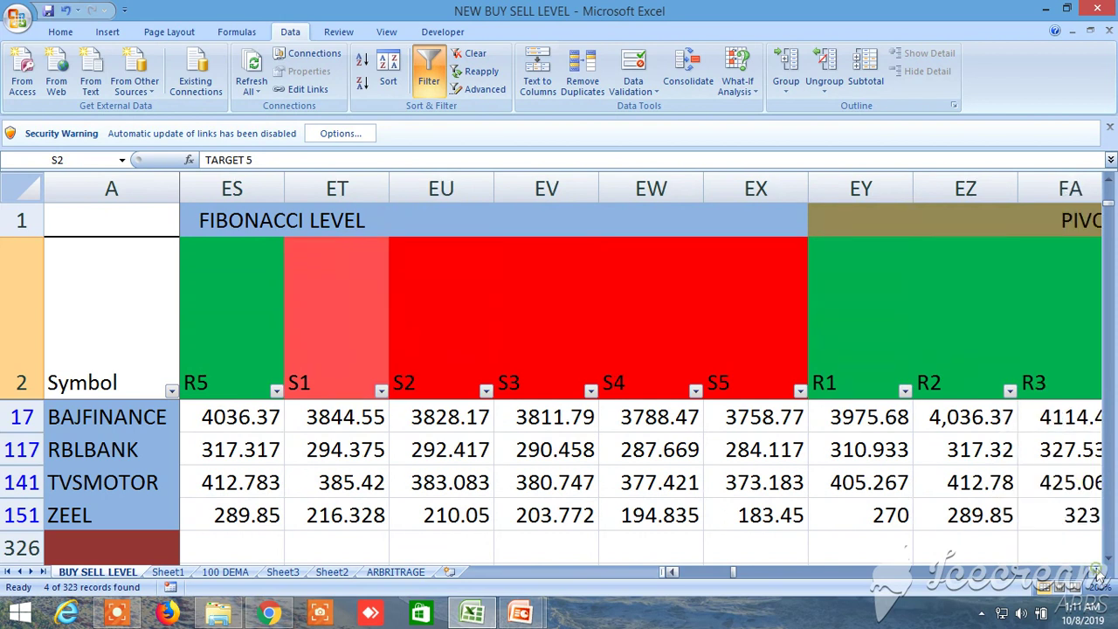
scroll(1098, 576, "right", 5)
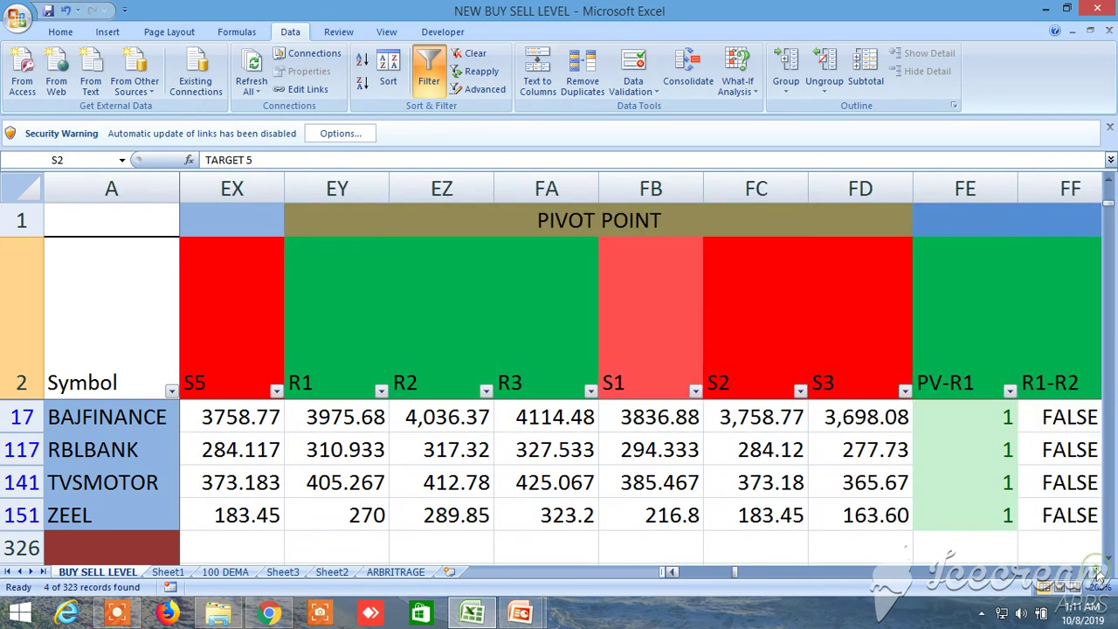
scroll(1098, 577, "right", 13)
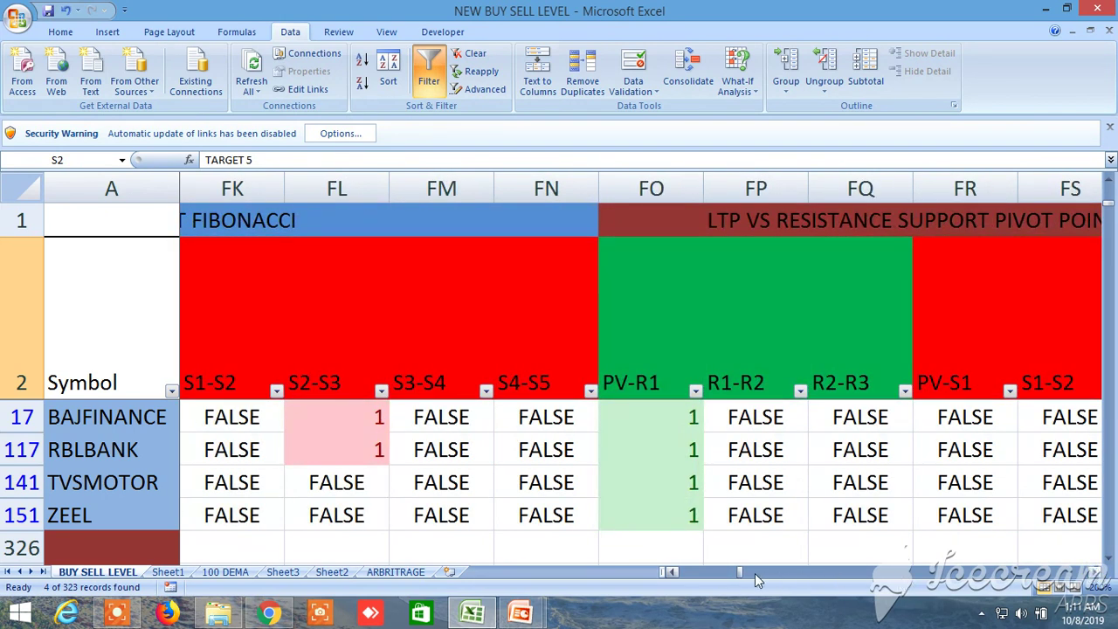
- Examine the Buy at/above and Sell at/below columns with their five targets each near the sheet's far end
left_click_drag(738, 575, 1069, 590)
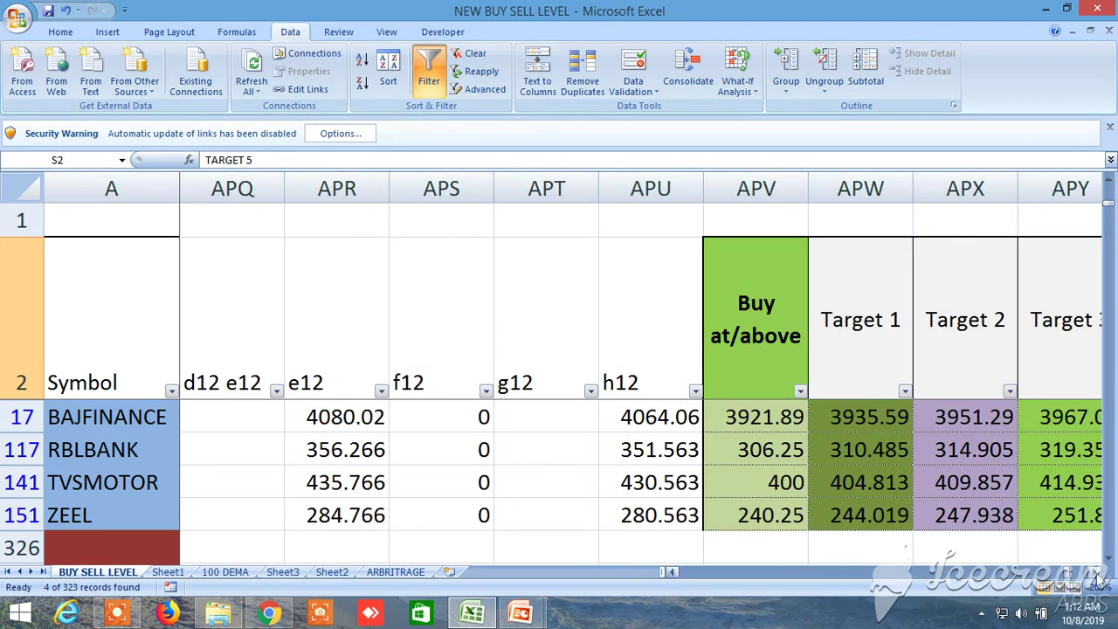
left_click(1097, 579)
left_click(1097, 578)
left_click(1097, 579)
left_click(1097, 578)
left_click(1097, 579)
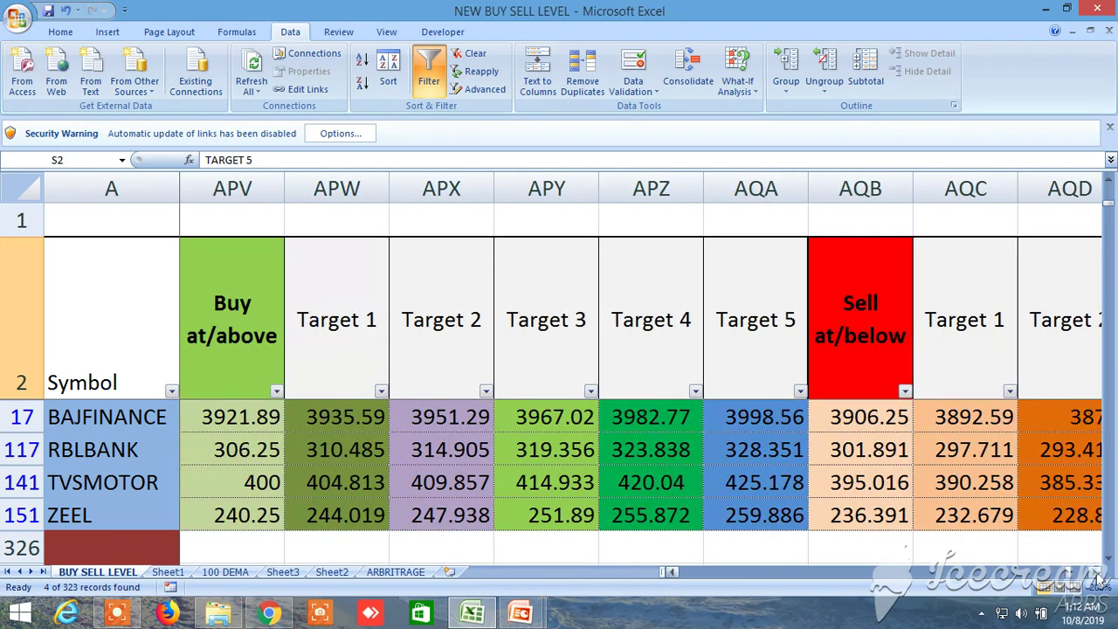
left_click(1098, 579)
left_click(1098, 579)
left_click(1099, 580)
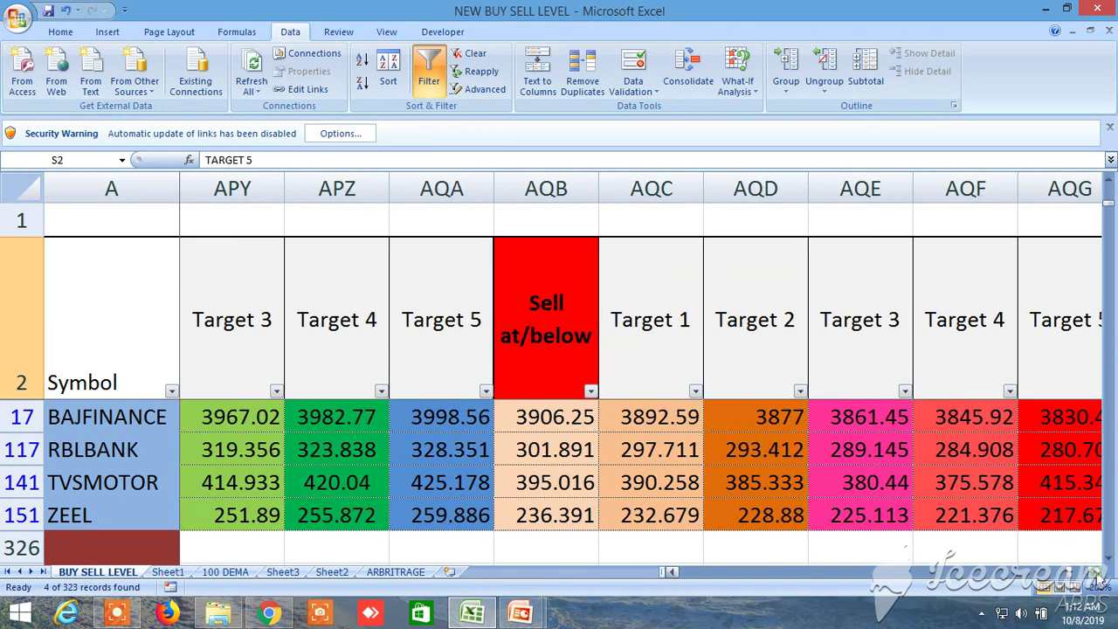
left_click(1098, 579)
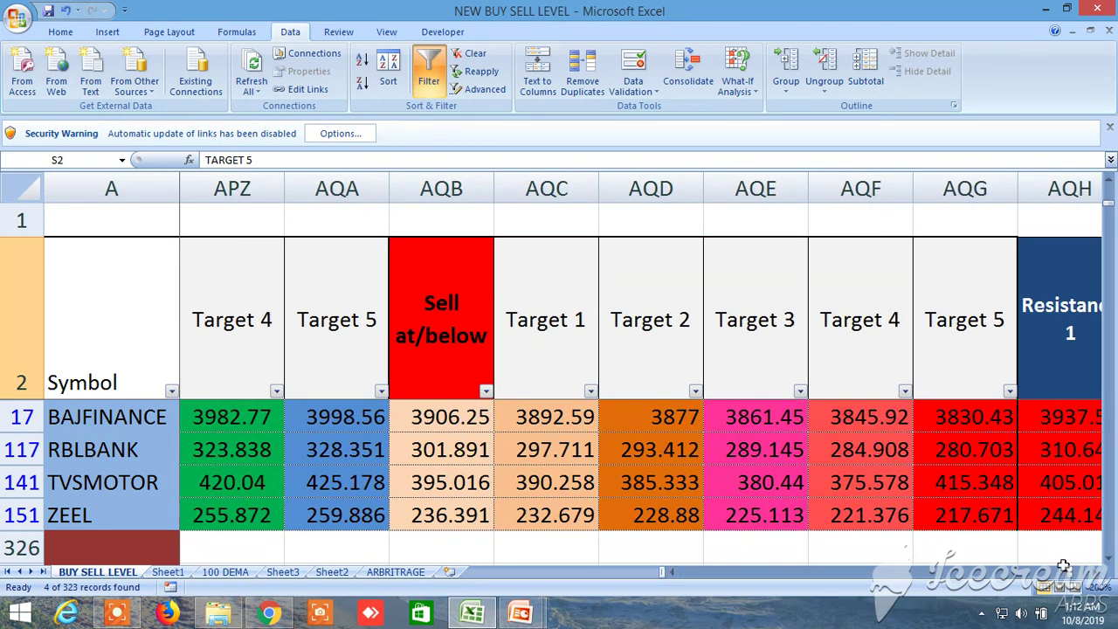
- Return to the first columns of the sheet and turn off the data filter so all symbols are listed
left_click_drag(1073, 577, 665, 581)
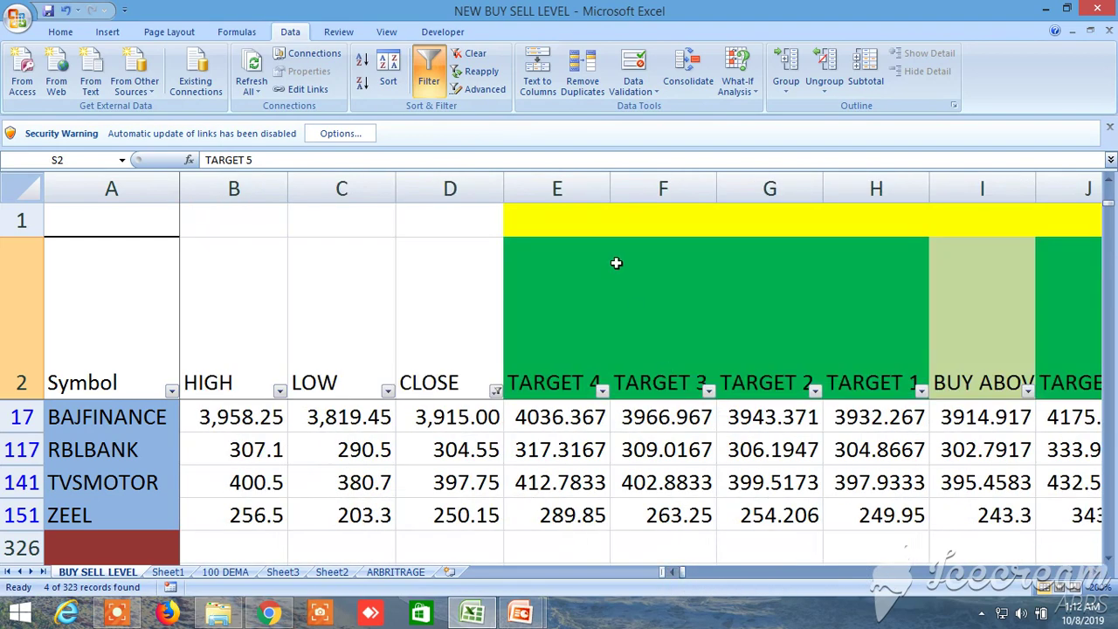
left_click(428, 63)
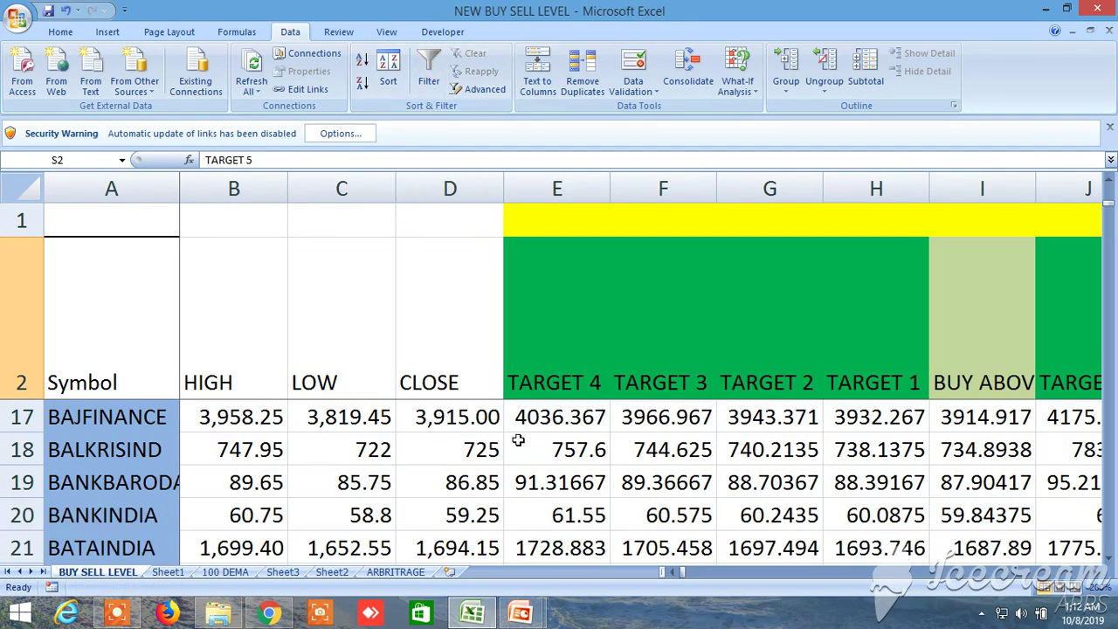
- Look through the unfiltered symbol list, from the blue stock rows past the orange commodities into the dark red stock rows
scroll(476, 462, "up", 3)
scroll(476, 463, "down", 8)
scroll(476, 465, "down", 20)
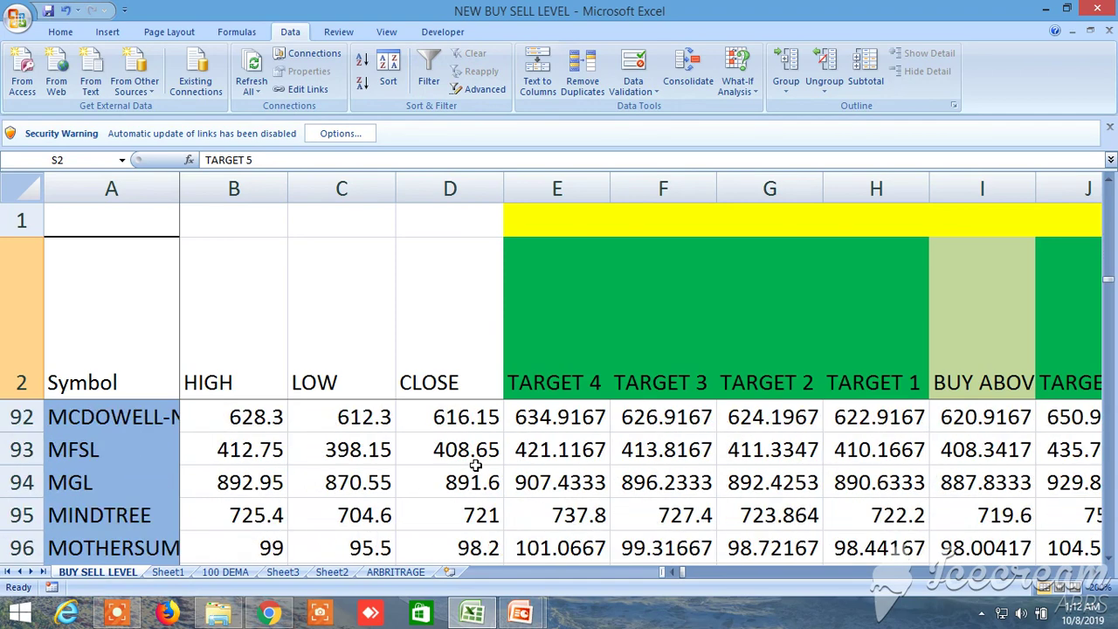
scroll(476, 465, "down", 12)
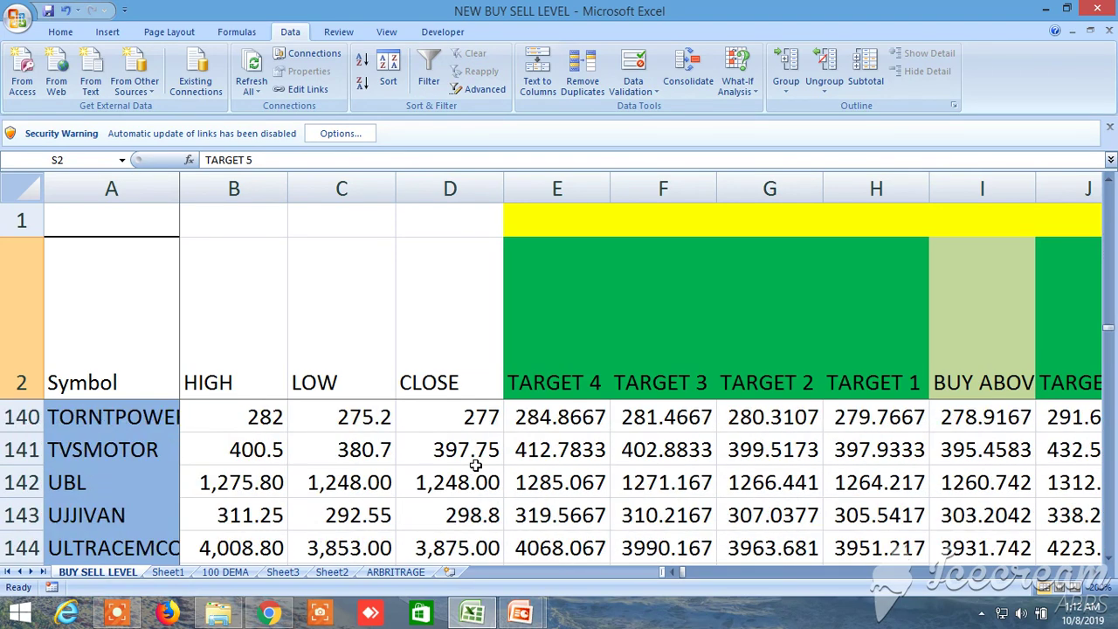
scroll(476, 464, "up", 2)
scroll(476, 465, "down", 3)
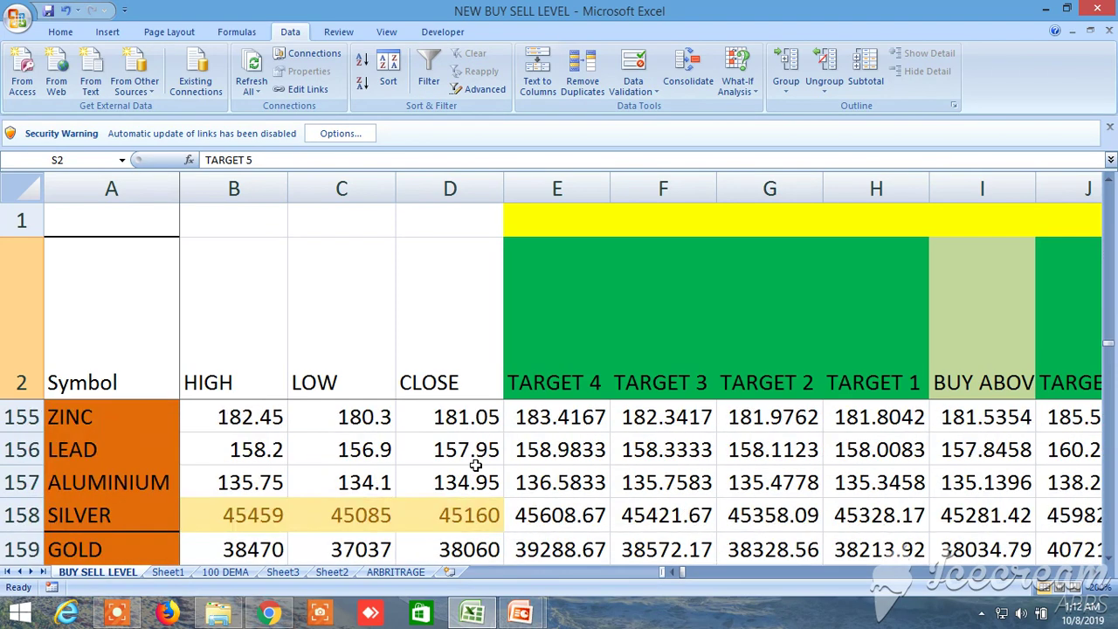
scroll(476, 465, "down", 4)
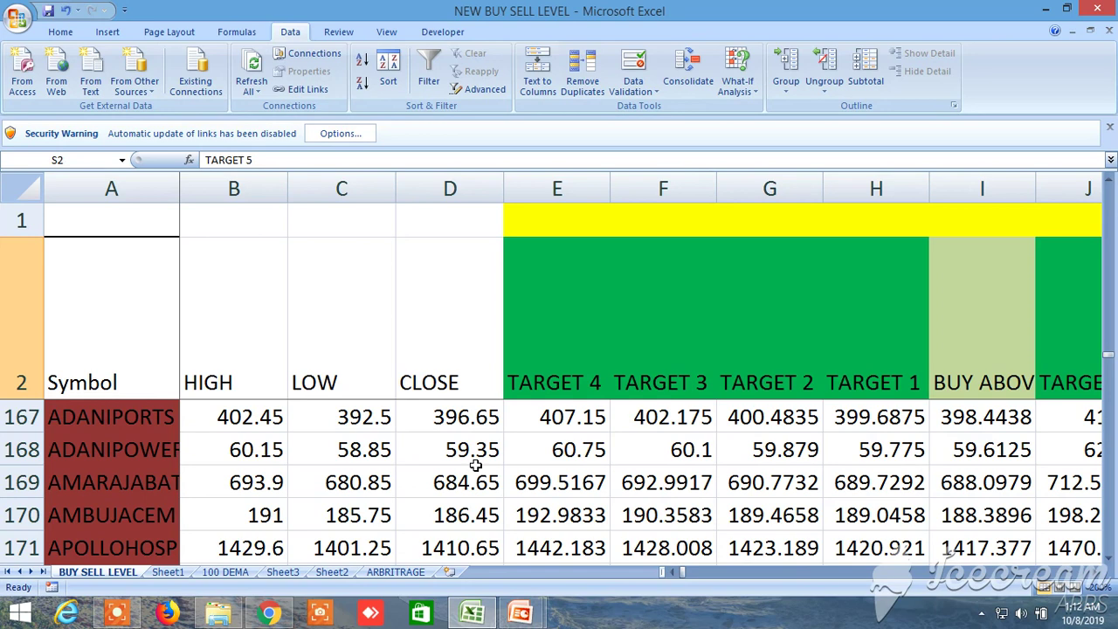
scroll(476, 465, "down", 2)
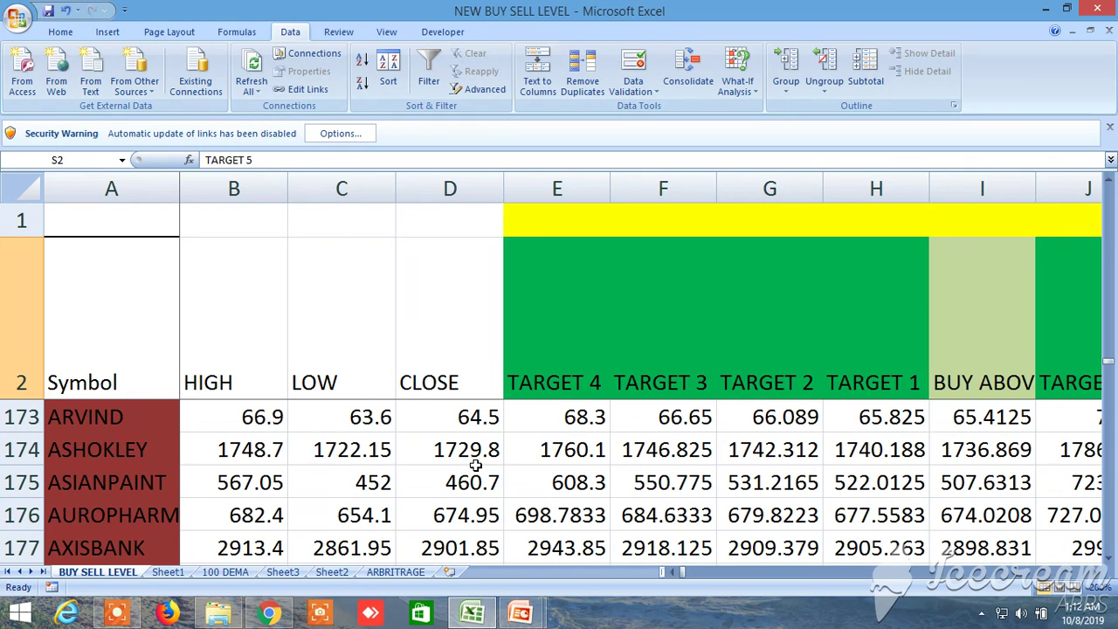
- Find the BANKNIFTY FUT, nifty fut, BANKNIFTY and NIFTY rows in the symbol list and select each symbol in turn
scroll(476, 464, "up", 13)
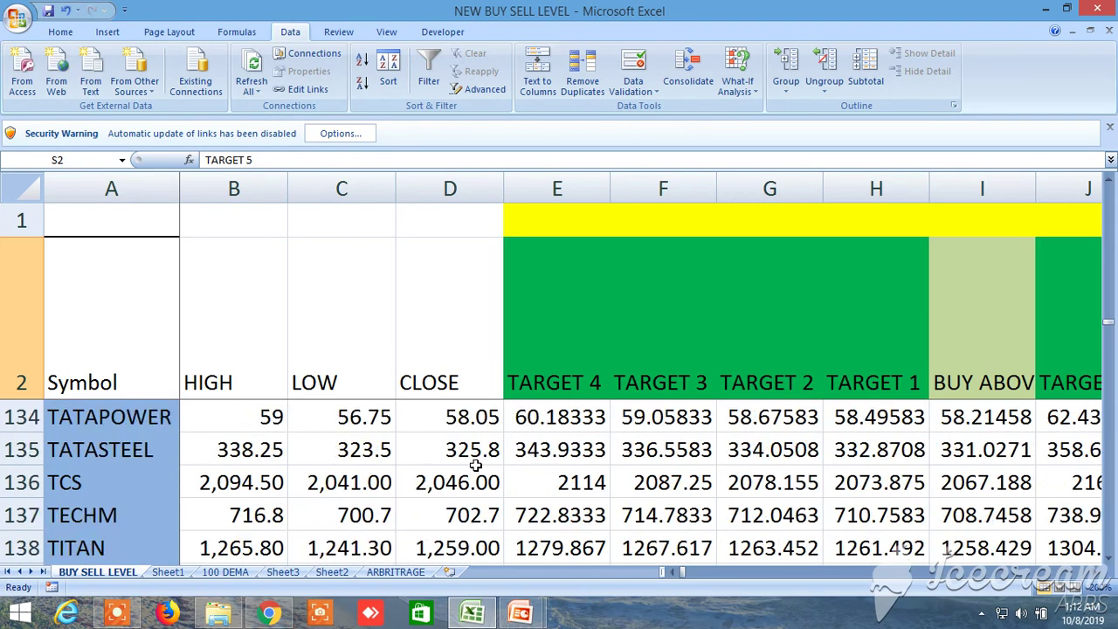
left_click(1000, 349)
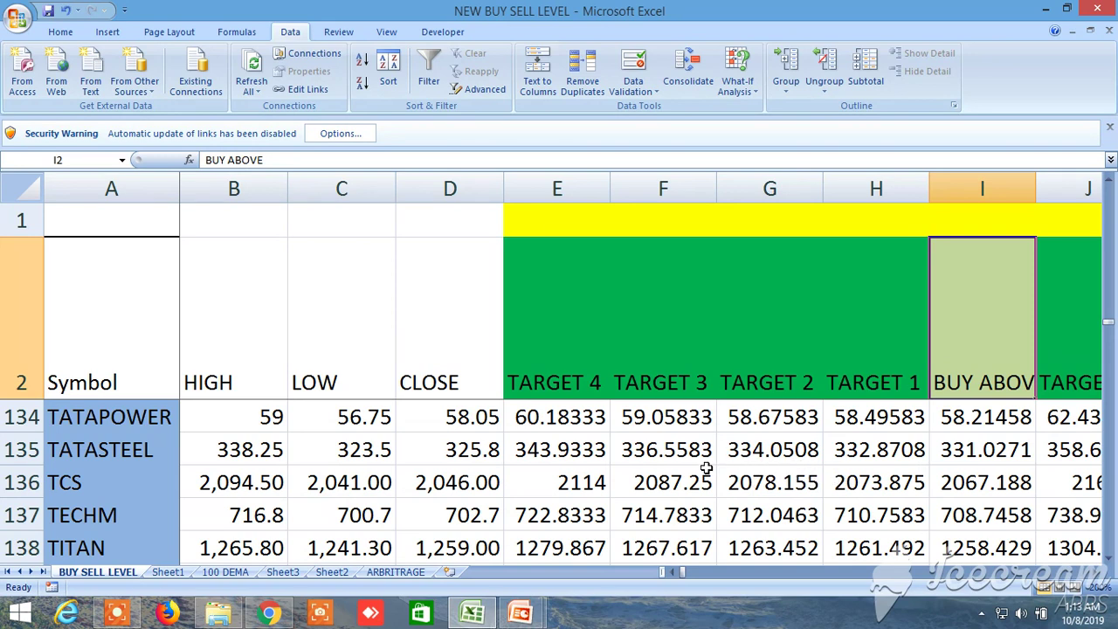
scroll(615, 467, "down", 7)
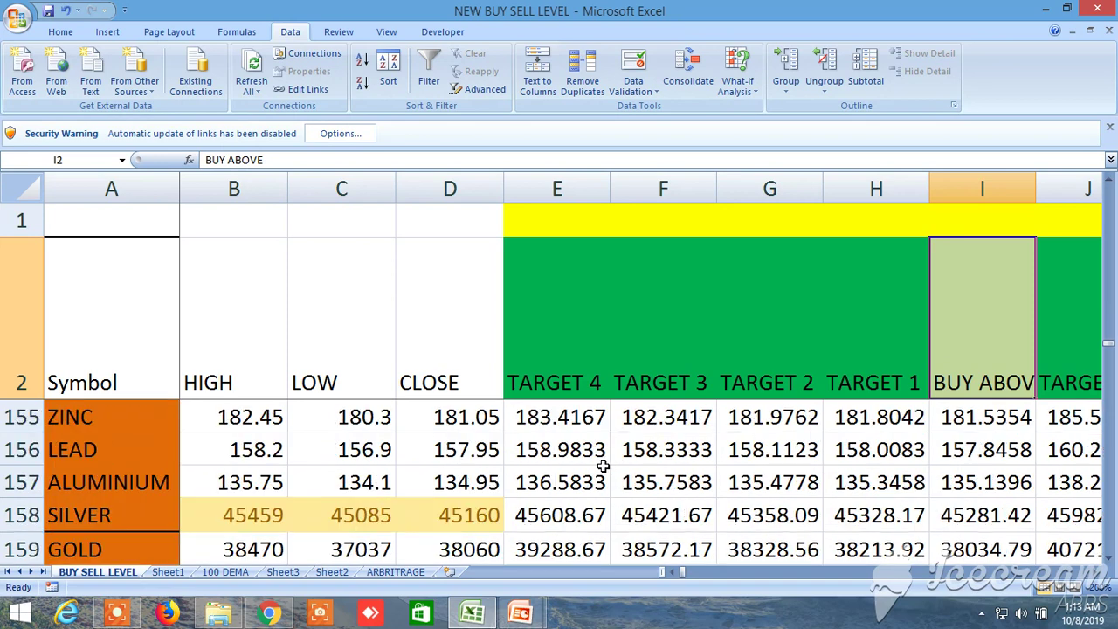
scroll(602, 467, "down", 3)
scroll(603, 466, "up", 1)
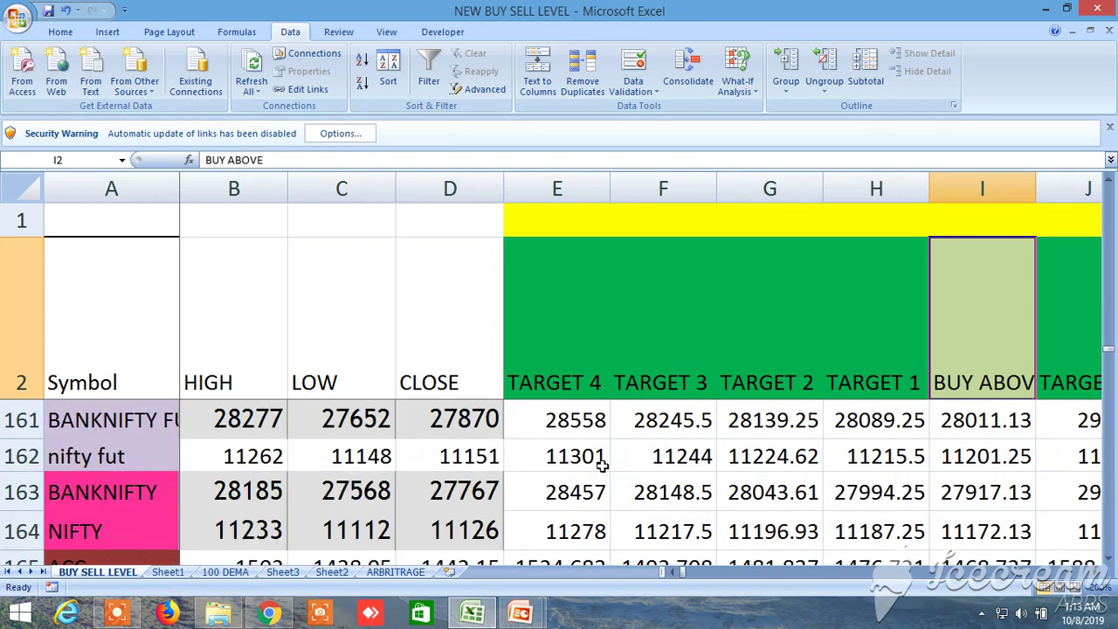
left_click(137, 418)
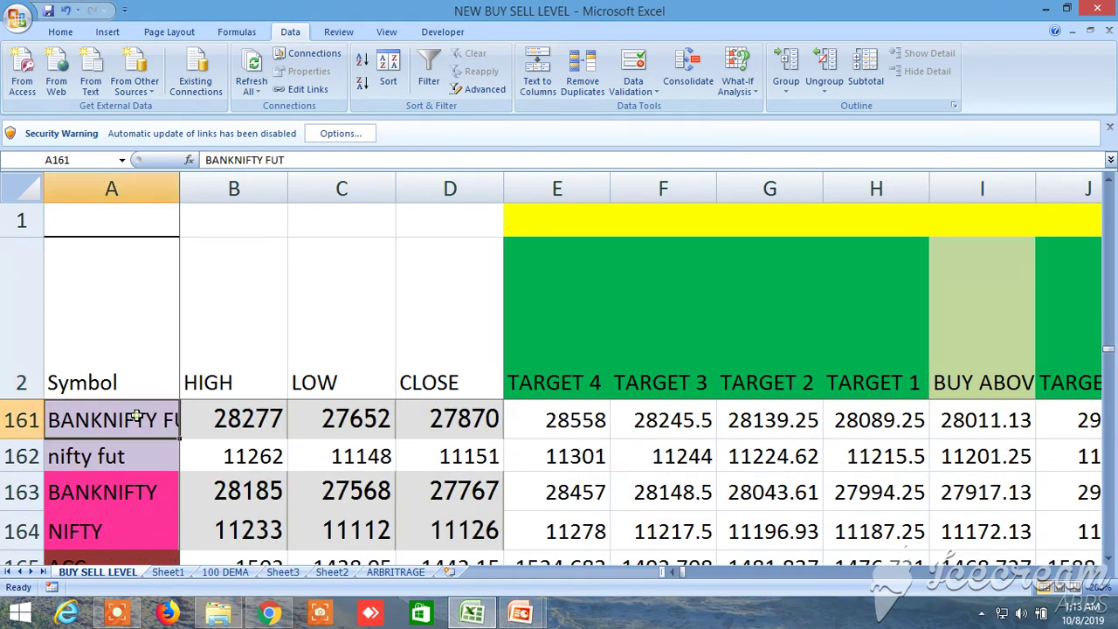
left_click(127, 454)
left_click(135, 491)
left_click(130, 534)
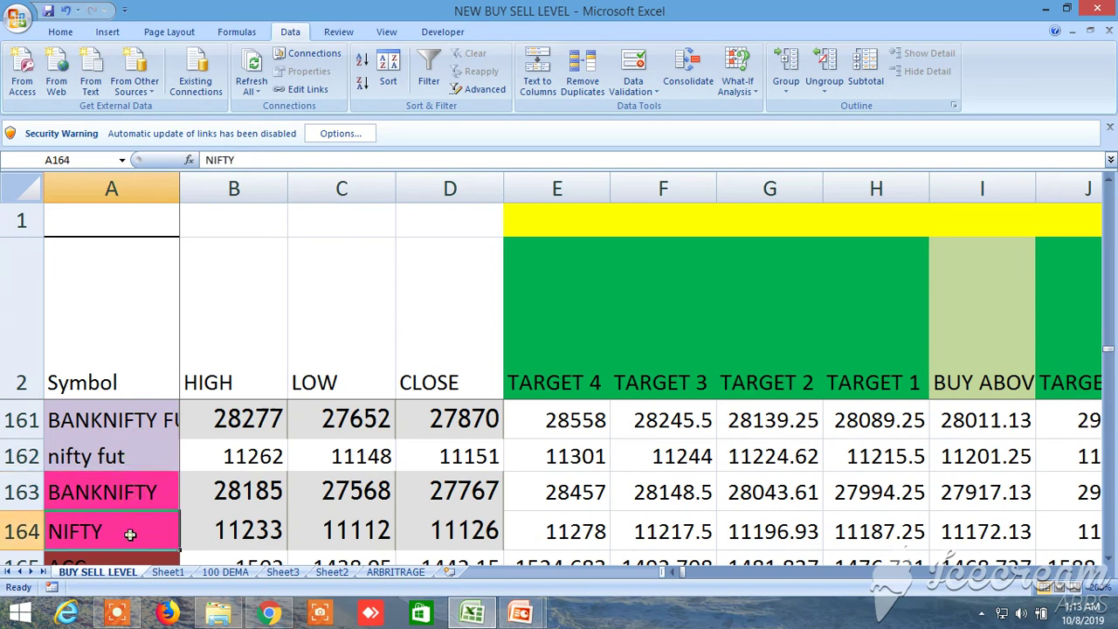
- Examine the BUY SELL LEVELS targets and the LTP-versus-target columns for the BANKNIFTY and NIFTY rows
left_click(1099, 572)
left_click(1099, 572)
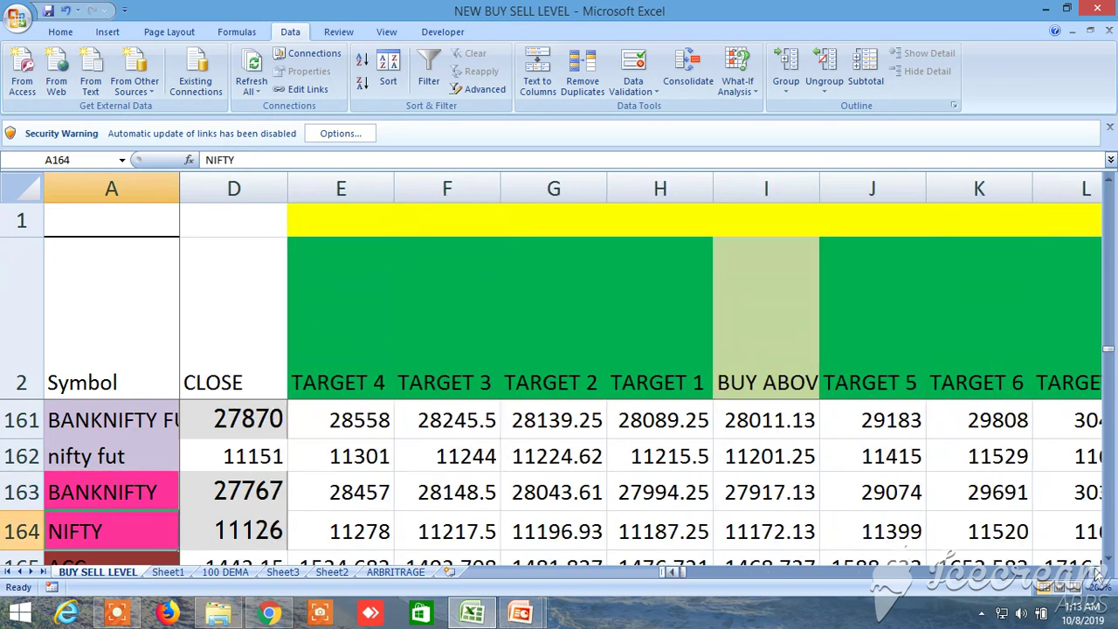
left_click(1099, 572)
left_click(1099, 572)
left_click(1099, 573)
left_click(1099, 572)
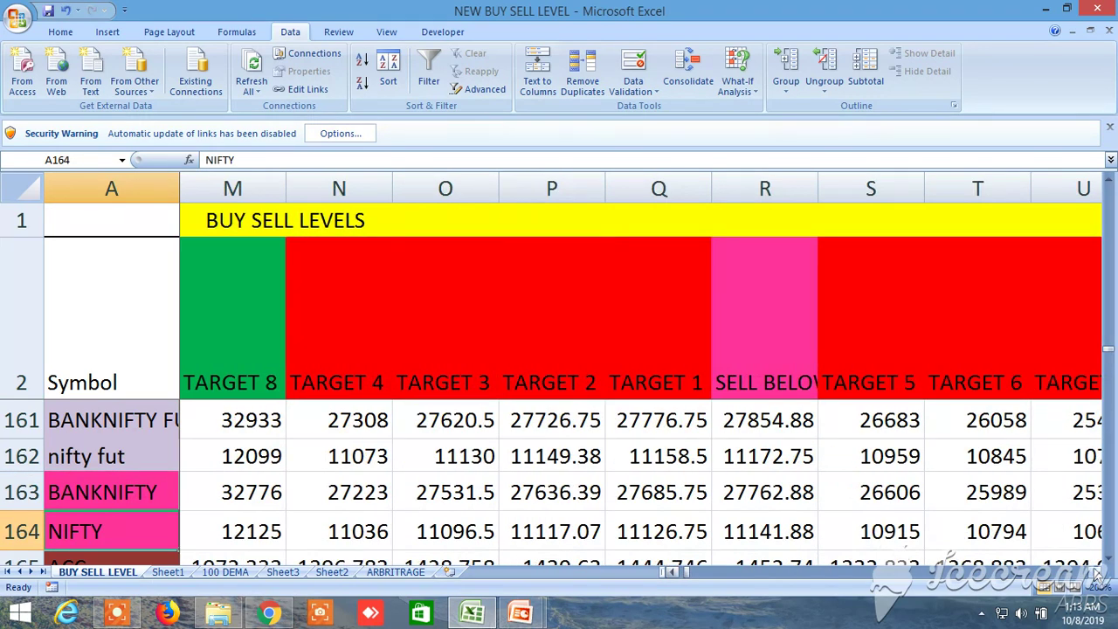
left_click(1099, 572)
left_click(1099, 572)
left_click(1099, 572)
left_click(1099, 572)
left_click(1099, 572)
left_click(1099, 572)
left_click(1099, 573)
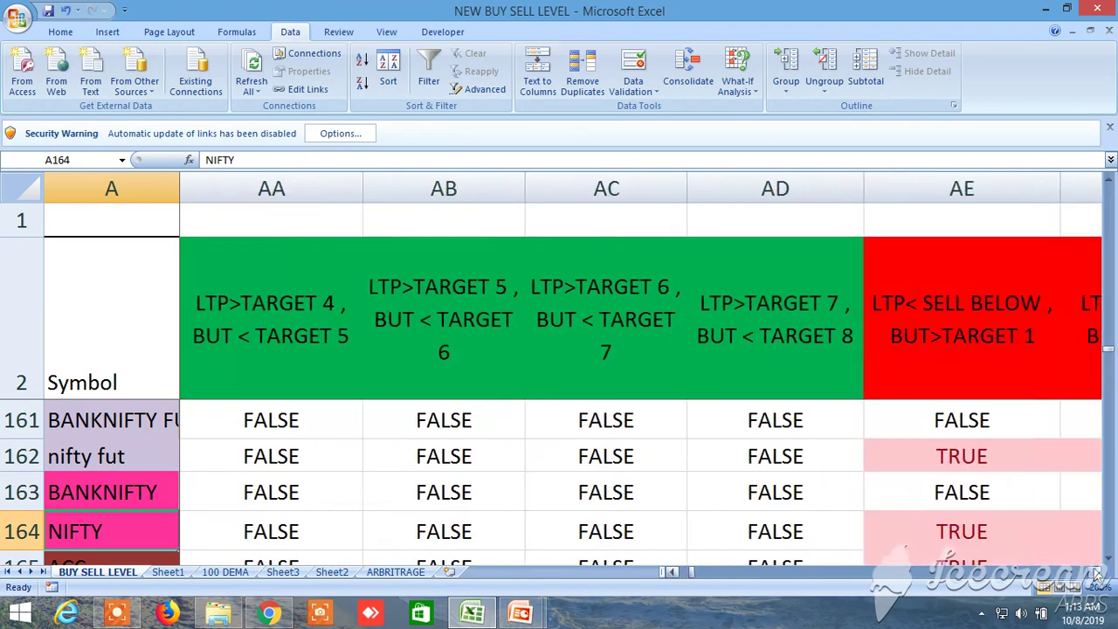
- Examine the index rows across the ADVANCE and DECLINE, AVERAGE PRICES, stochastic and Dema cross columns
left_click(1099, 572)
left_click(1099, 572)
left_click(1099, 572)
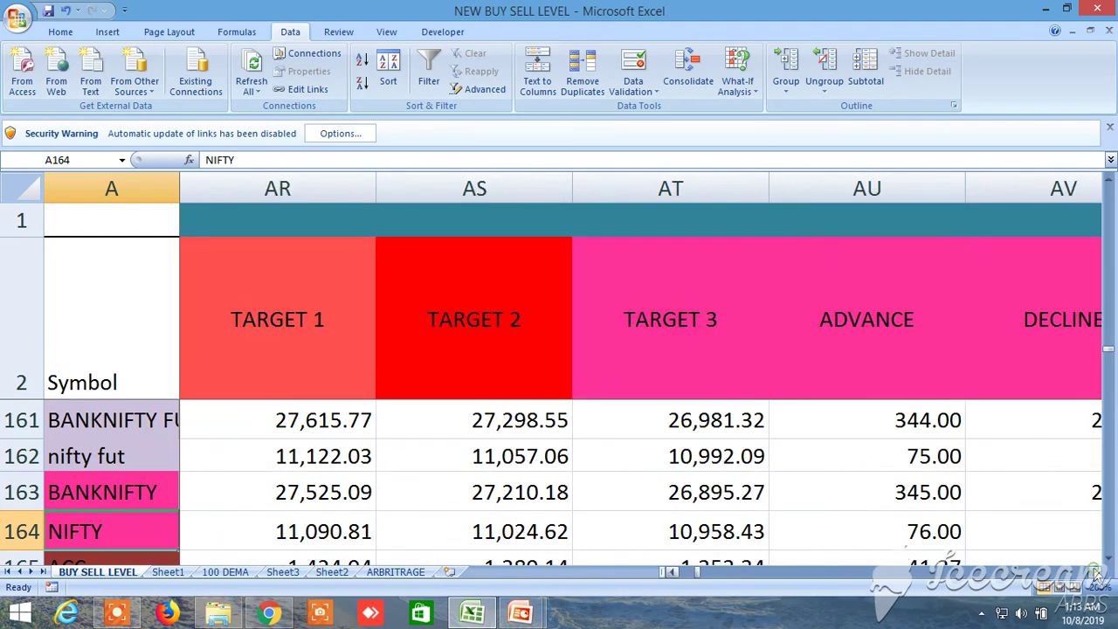
left_click(1099, 572)
left_click(1099, 572)
left_click(1099, 572)
left_click(1099, 573)
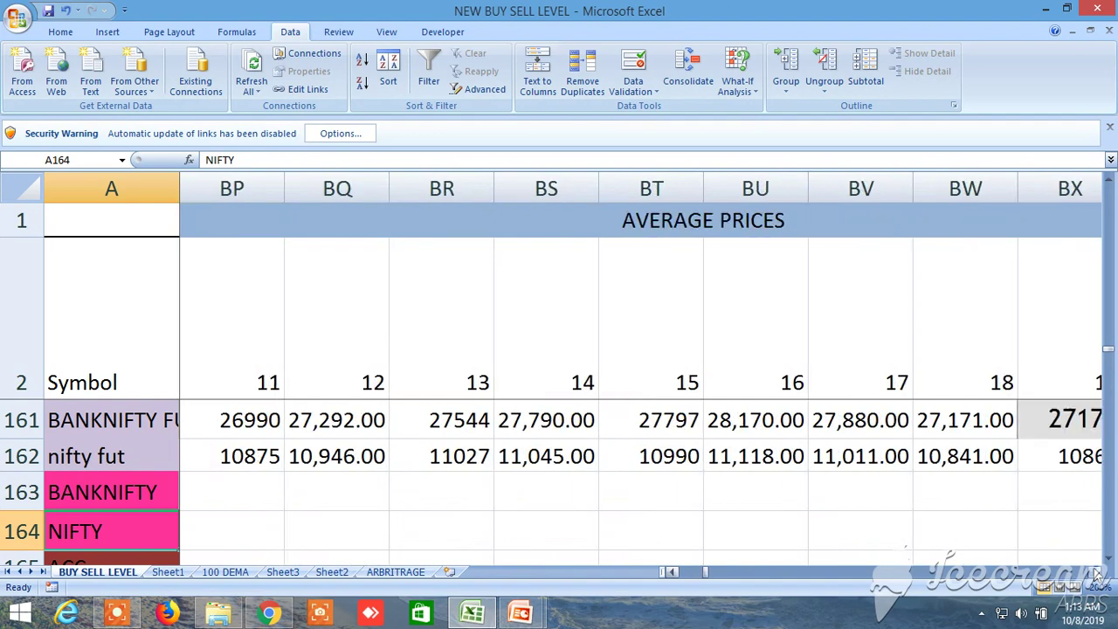
left_click(1099, 572)
left_click(1099, 573)
left_click(1099, 572)
left_click(1099, 572)
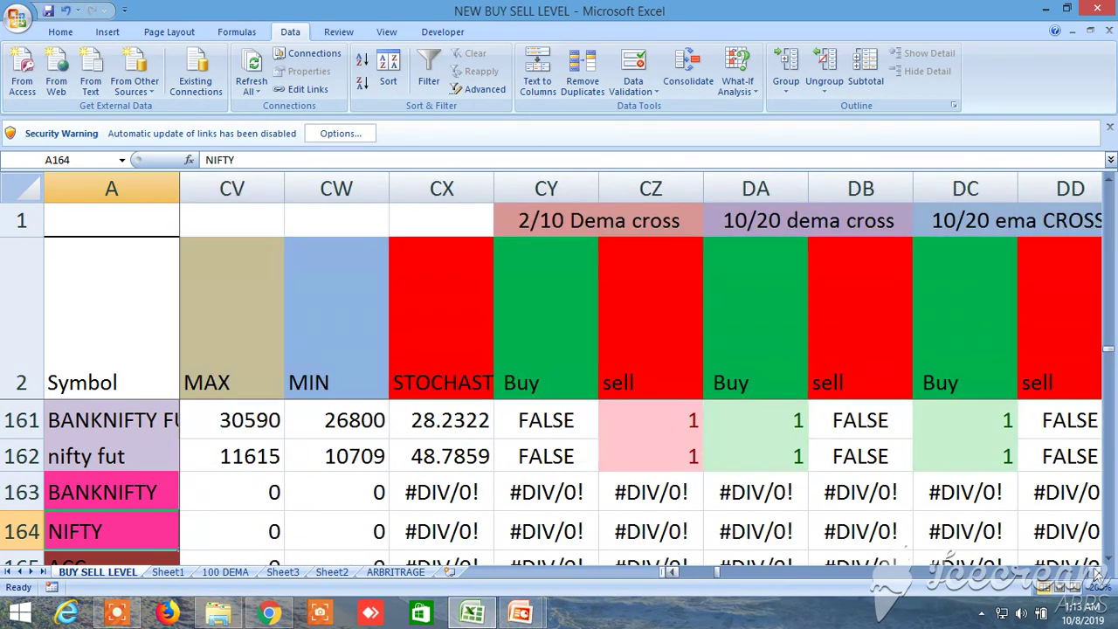
- Examine the NORMDIST and PROBABILITY columns for the index and index futures rows
left_click(1099, 572)
left_click(1099, 572)
left_click(1099, 572)
left_click(1099, 573)
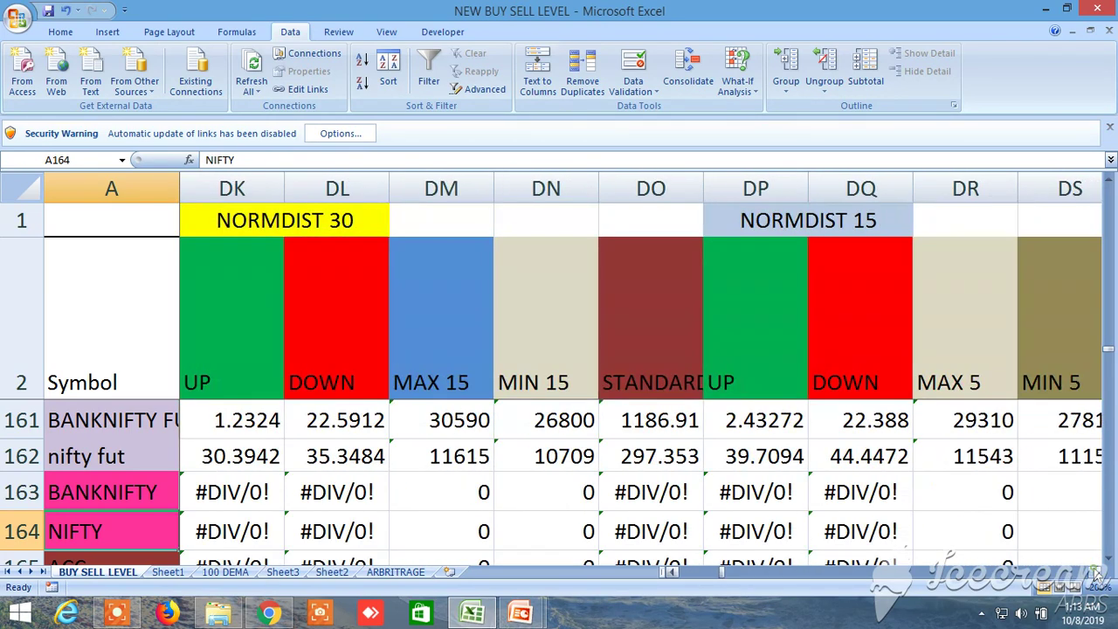
left_click(1099, 572)
left_click(1099, 572)
left_click(1099, 572)
left_click(1097, 572)
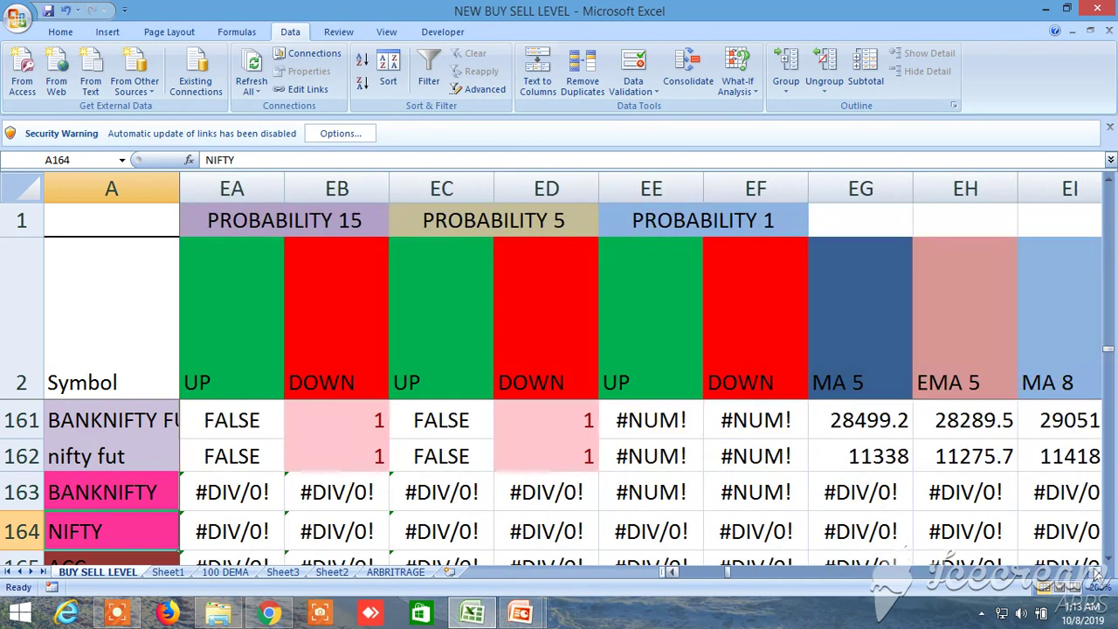
- Examine the FIBONACCI LEVEL and PIVOT POINT resistance and support columns for the index rows
left_click(1097, 572)
left_click(1097, 572)
left_click(1097, 572)
left_click(1098, 573)
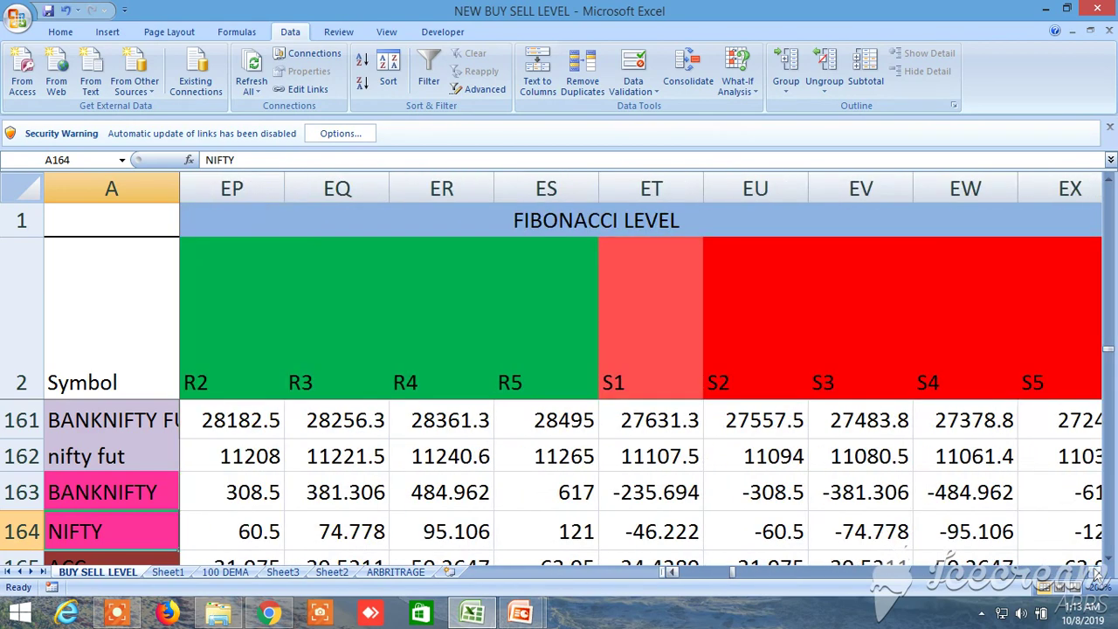
left_click_drag(678, 578, 673, 578)
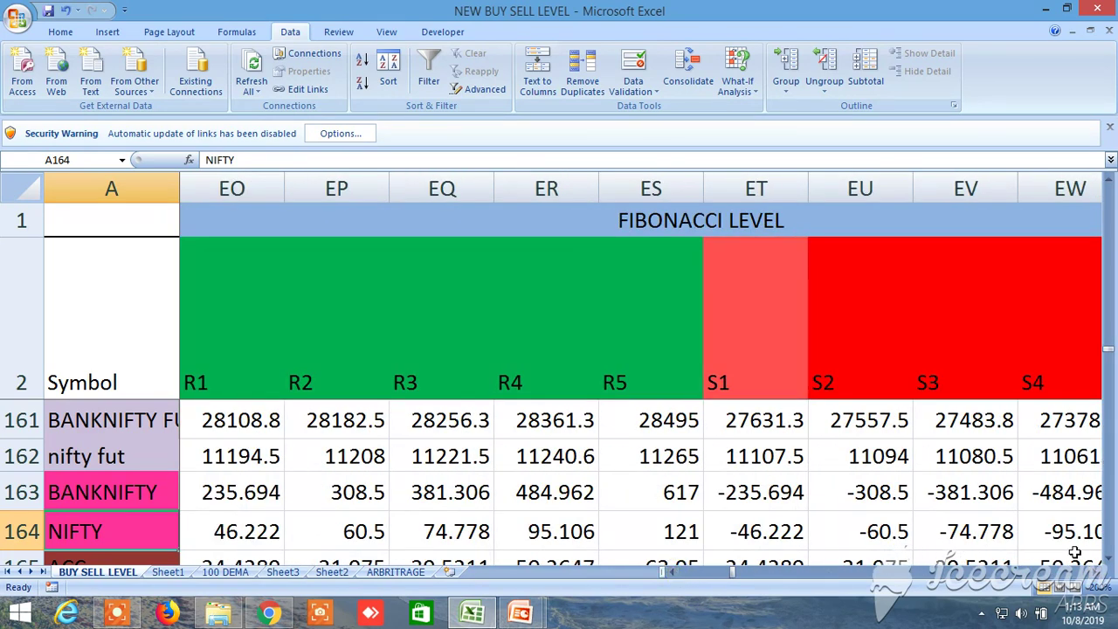
left_click_drag(1099, 575, 1099, 575)
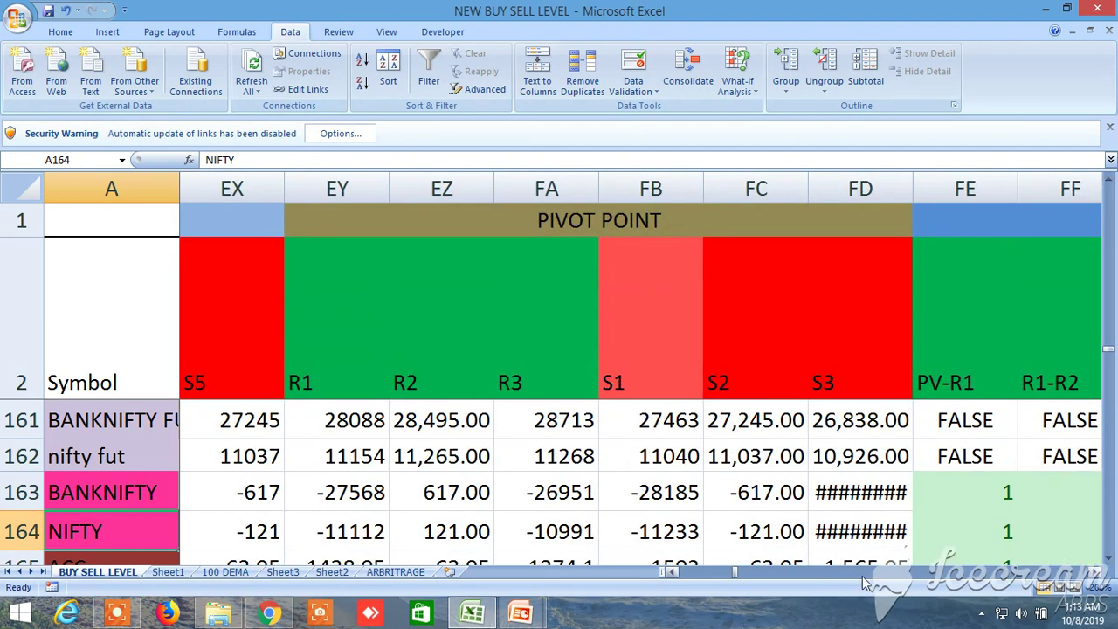
- Return to the first columns and examine the buy and sell levels and LTP comparisons of the CRUDEOIL to LEAD commodity rows
left_click_drag(736, 579, 681, 579)
scroll(349, 483, "up", 2)
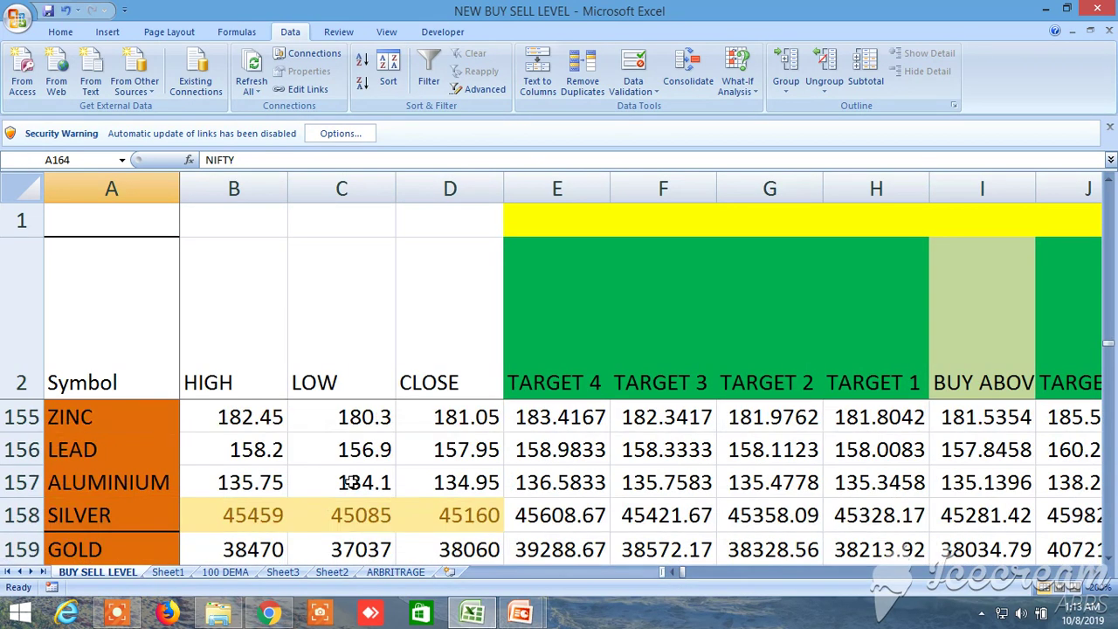
scroll(349, 483, "up", 1)
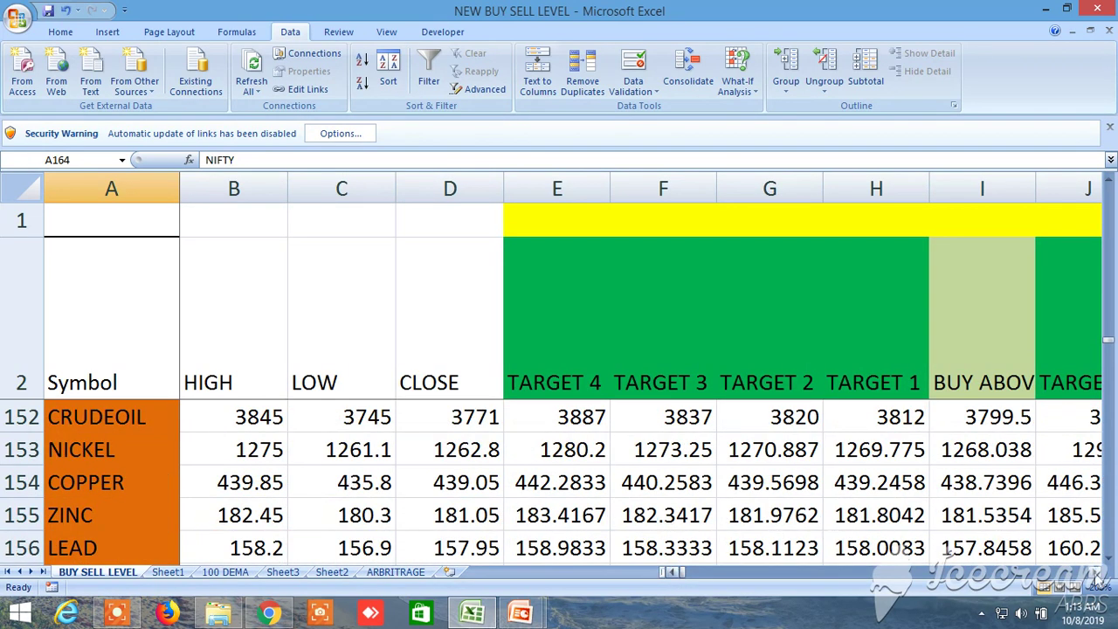
scroll(1099, 580, "right", 6)
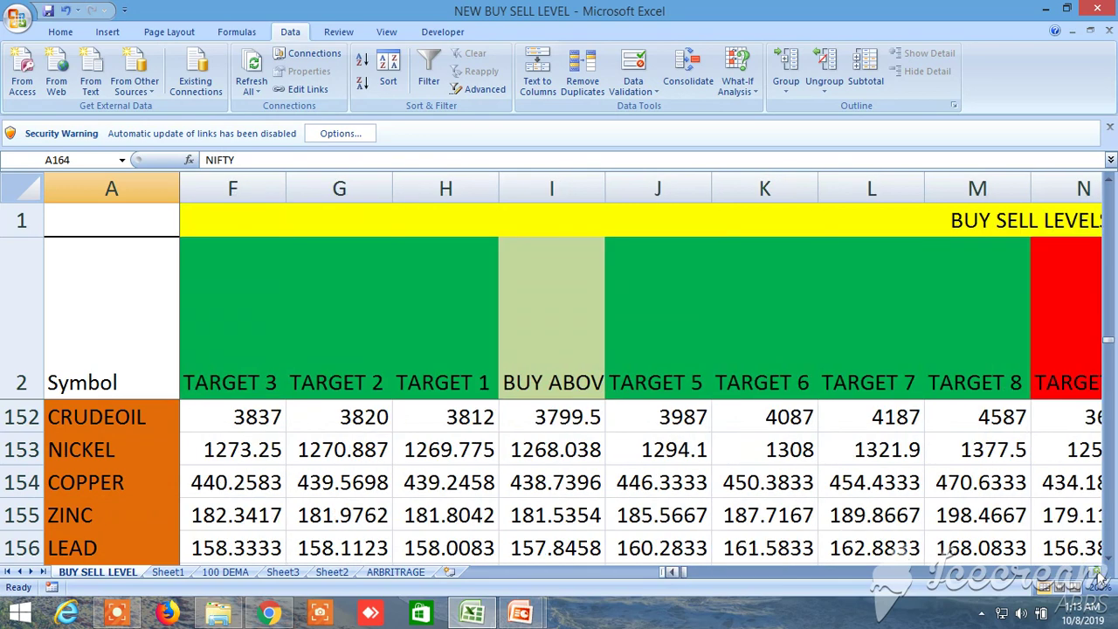
scroll(1099, 580, "right", 2)
scroll(1099, 580, "right", 4)
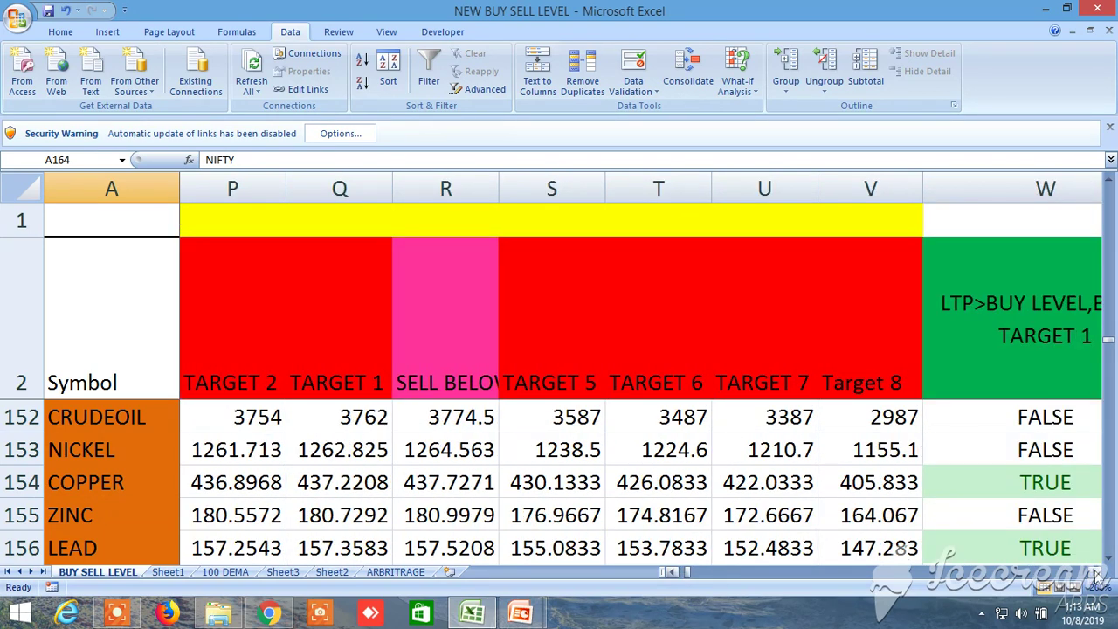
scroll(1098, 578, "right", 20)
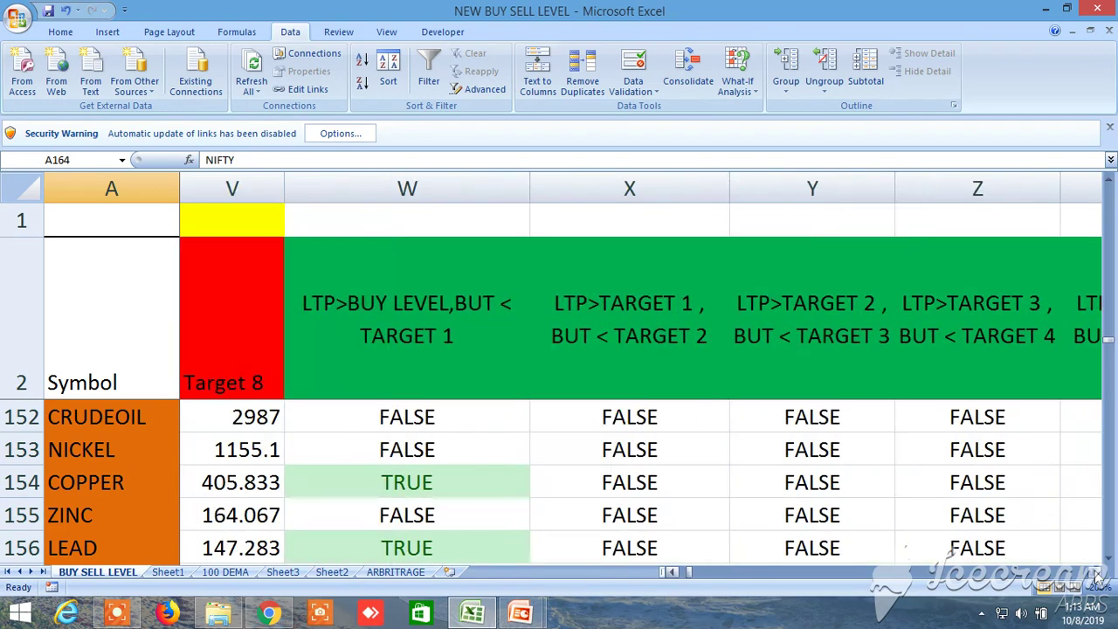
- Examine the CRUDEOIL to LEAD rows from the average prices through NORMDIST and EMA 5-8-13 CROSSOVER to the PIVOT POINT columns
scroll(1097, 578, "right", 20)
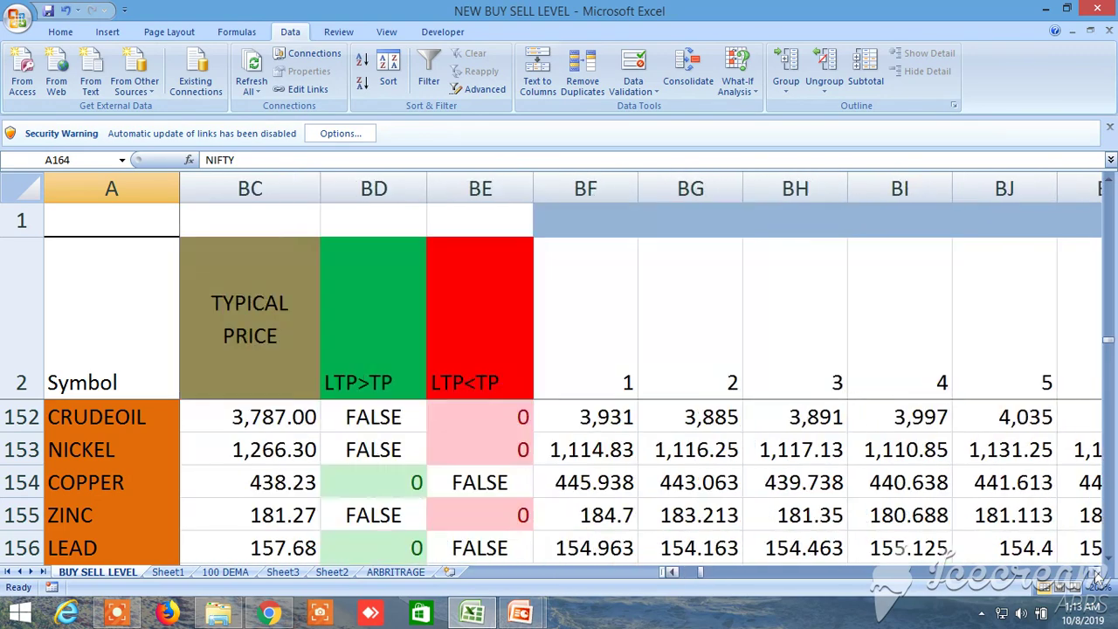
scroll(1098, 579, "right", 20)
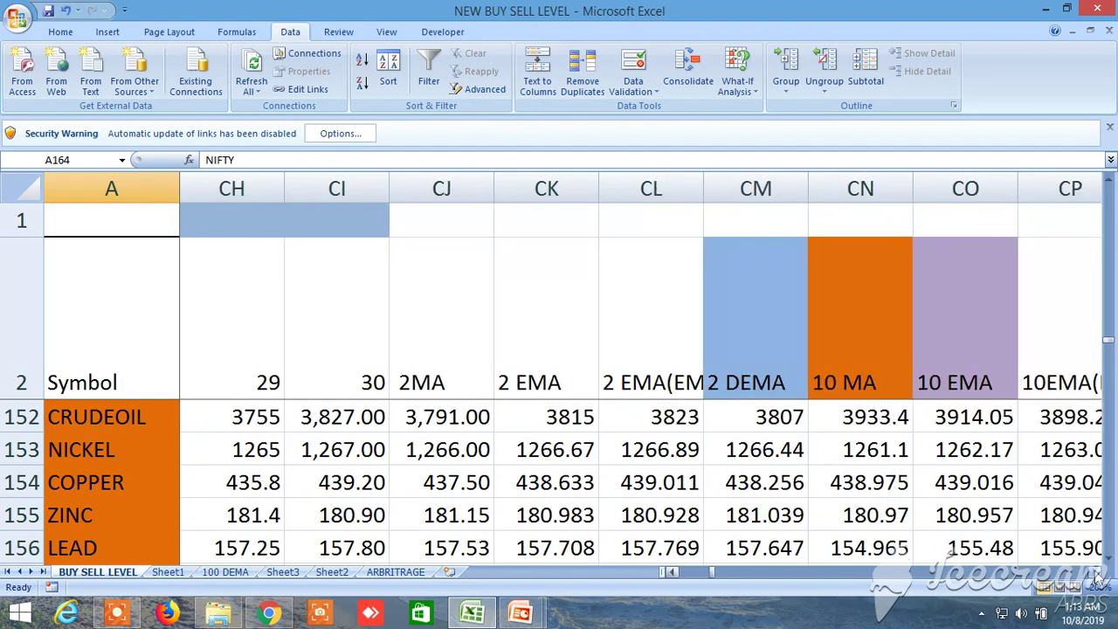
scroll(1097, 579, "right", 20)
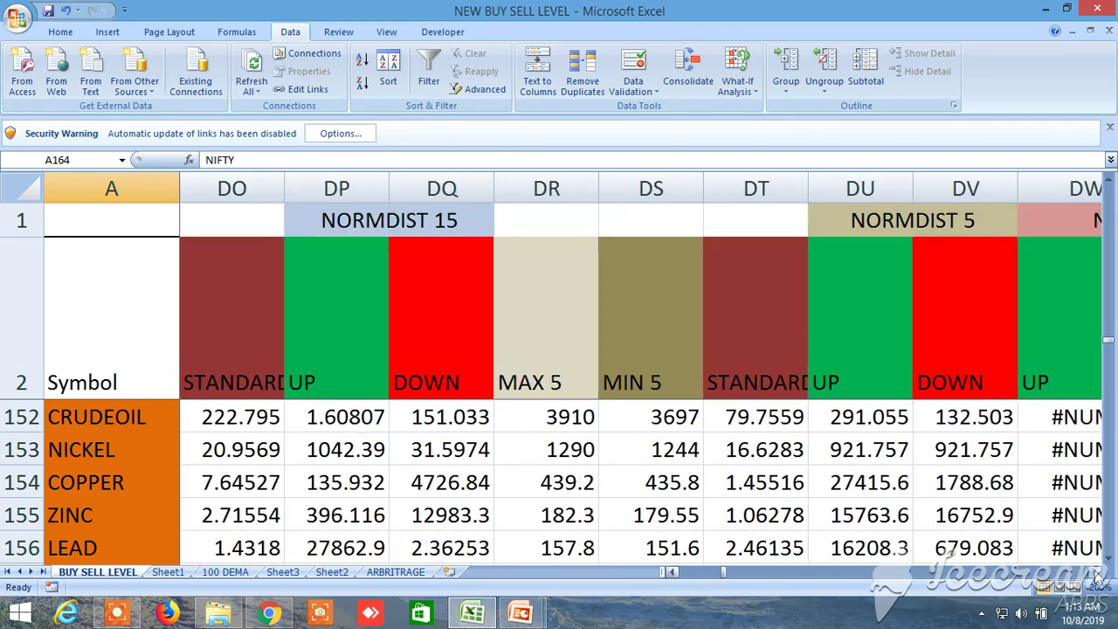
scroll(1097, 578, "right", 4)
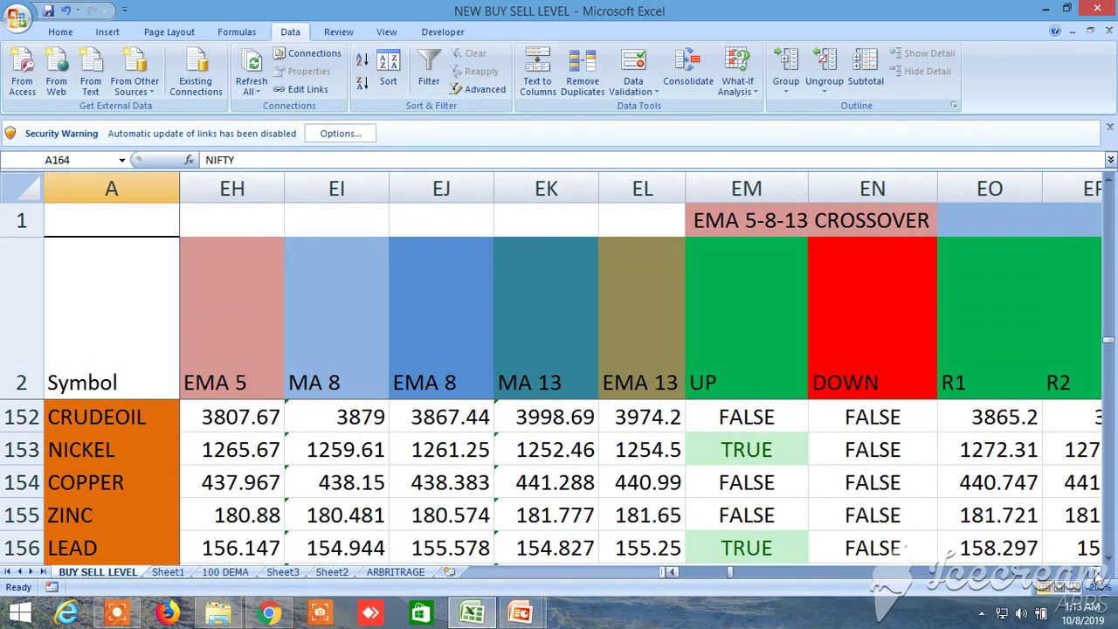
scroll(1097, 579, "right", 9)
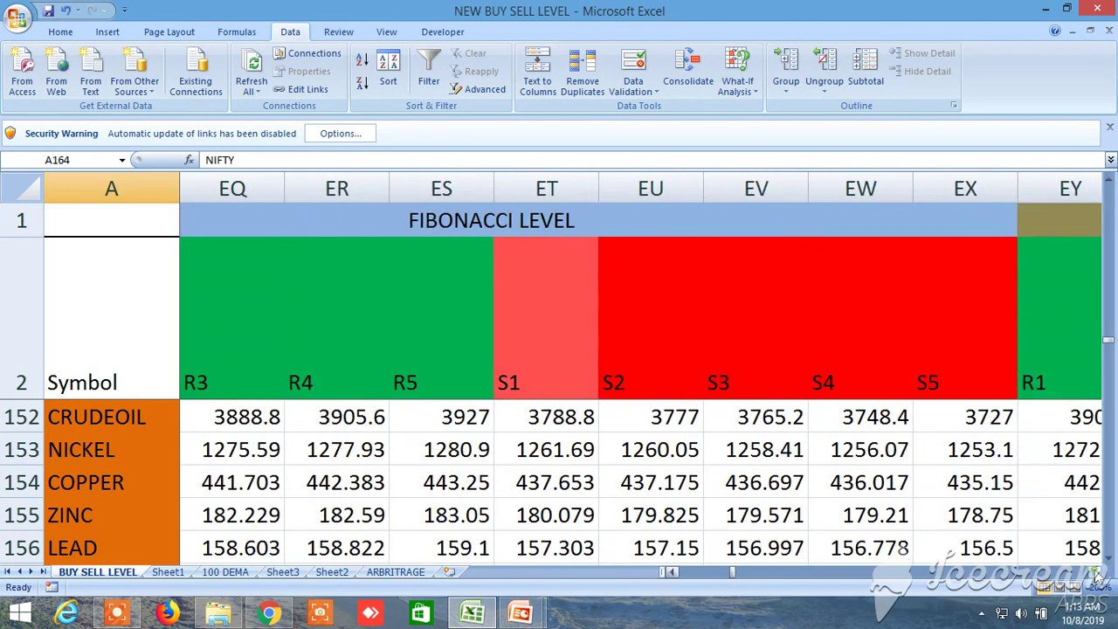
scroll(1098, 578, "right", 6)
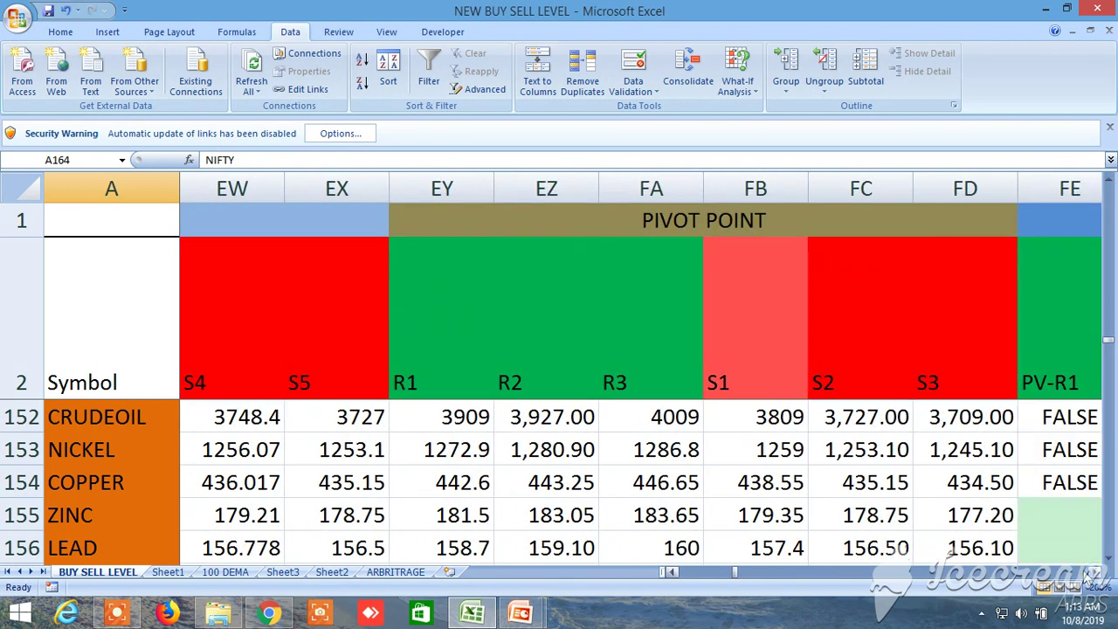
- Return to the first columns and examine the prices, buy levels and LTP comparisons of the ZINC to GOLD commodity rows
left_click_drag(737, 571, 648, 573)
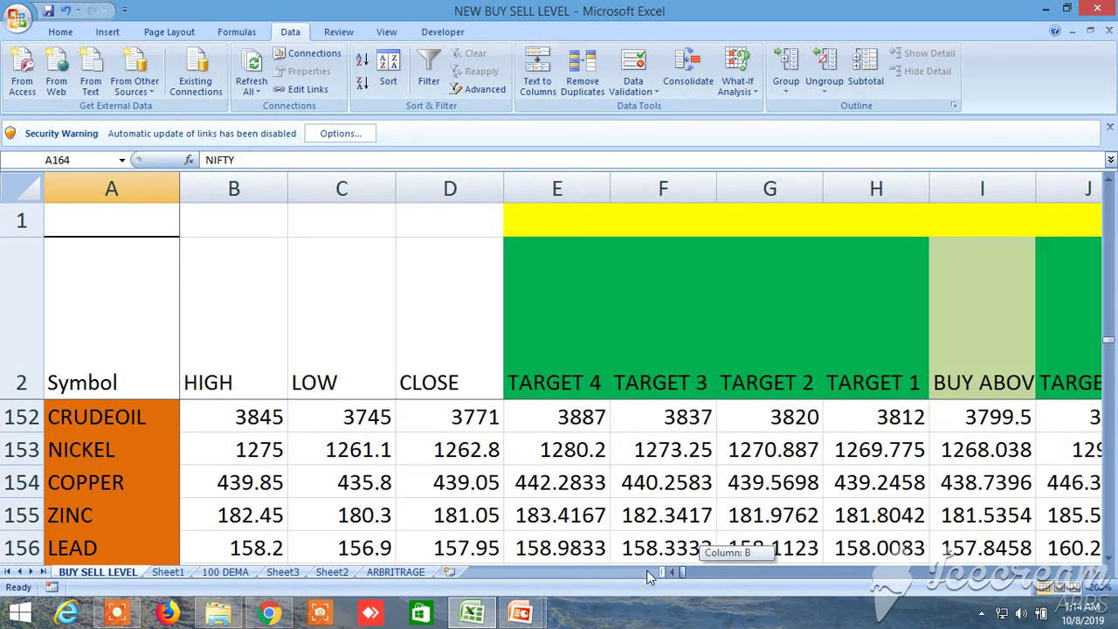
scroll(646, 518, "down", 2)
scroll(646, 518, "up", 1)
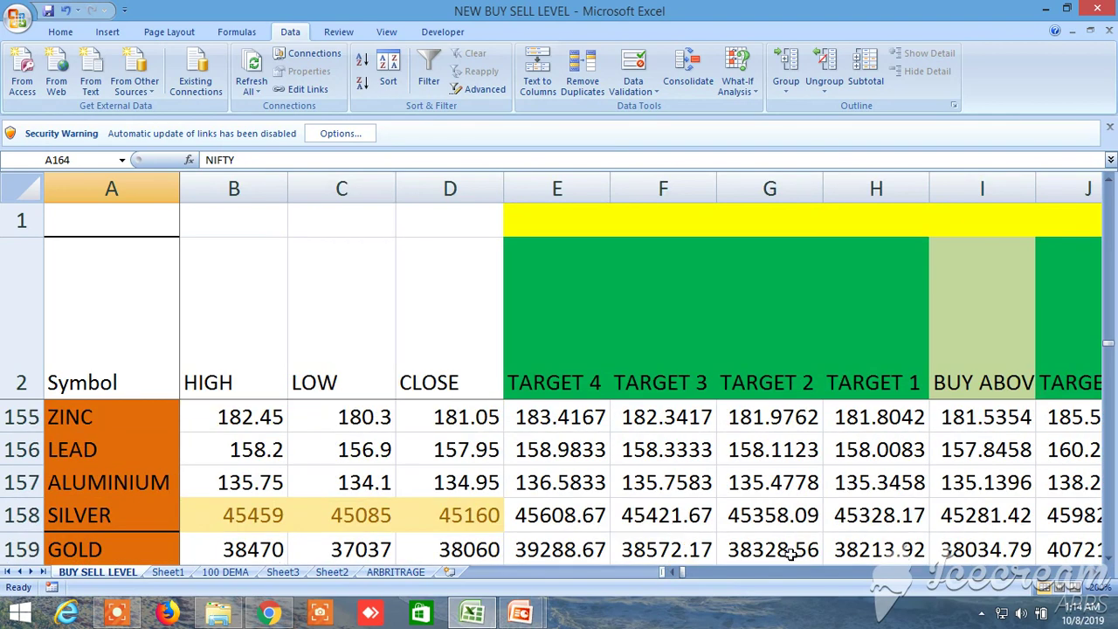
scroll(1097, 578, "right", 20)
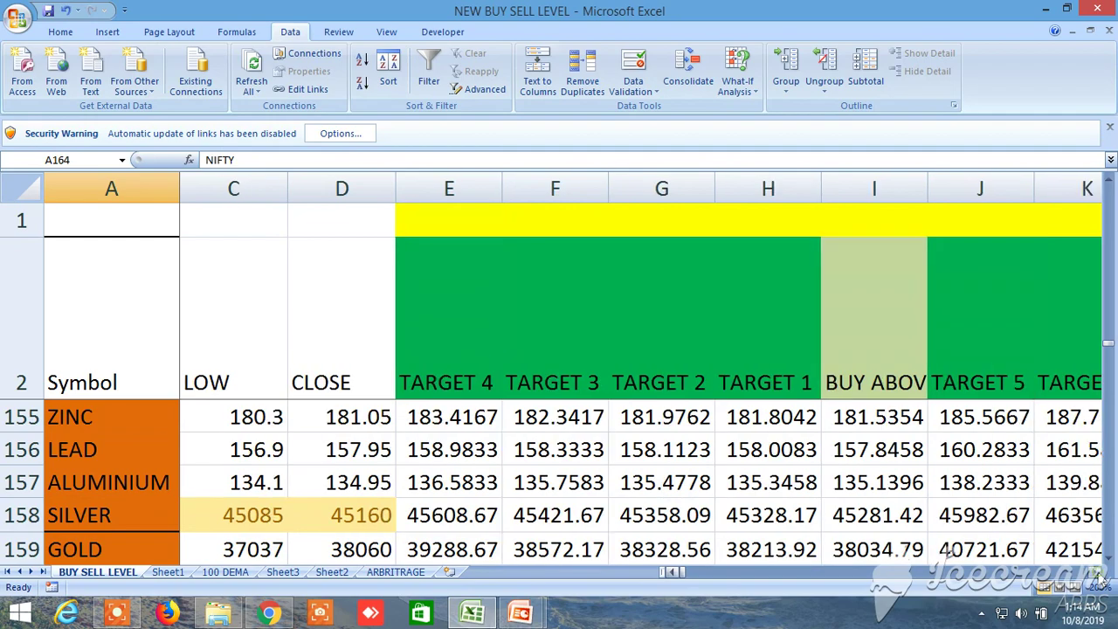
scroll(1101, 580, "right", 20)
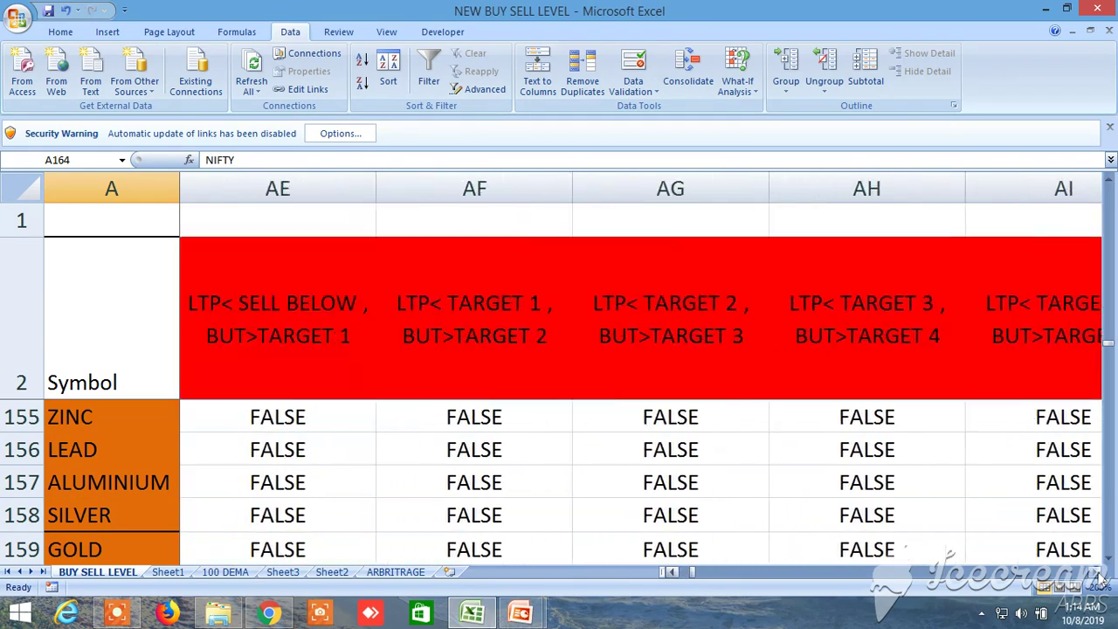
- Examine the ZINC to GOLD rows from the LTP and TP comparisons through the moving averages and NORMDIST to the PIVOT POINT columns
scroll(1101, 580, "right", 20)
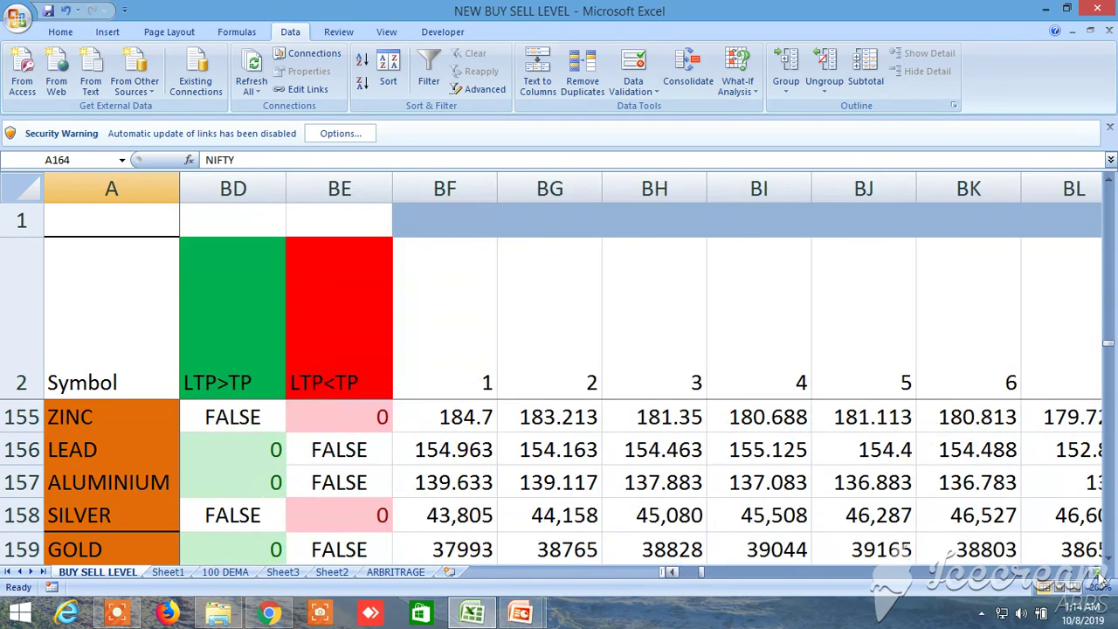
scroll(1100, 580, "right", 20)
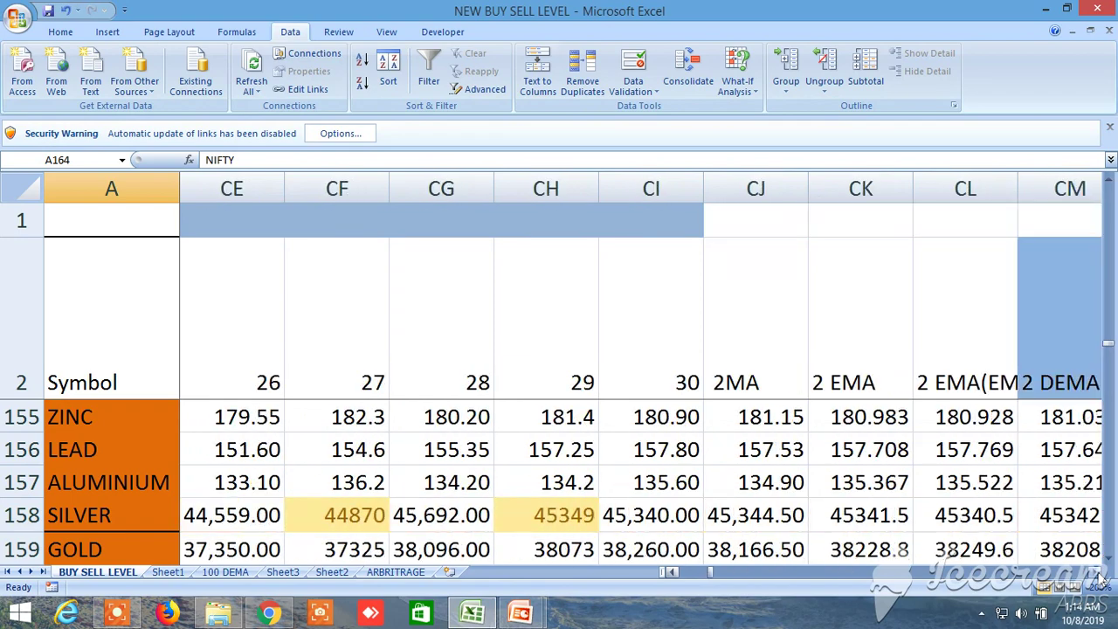
scroll(1102, 581, "right", 20)
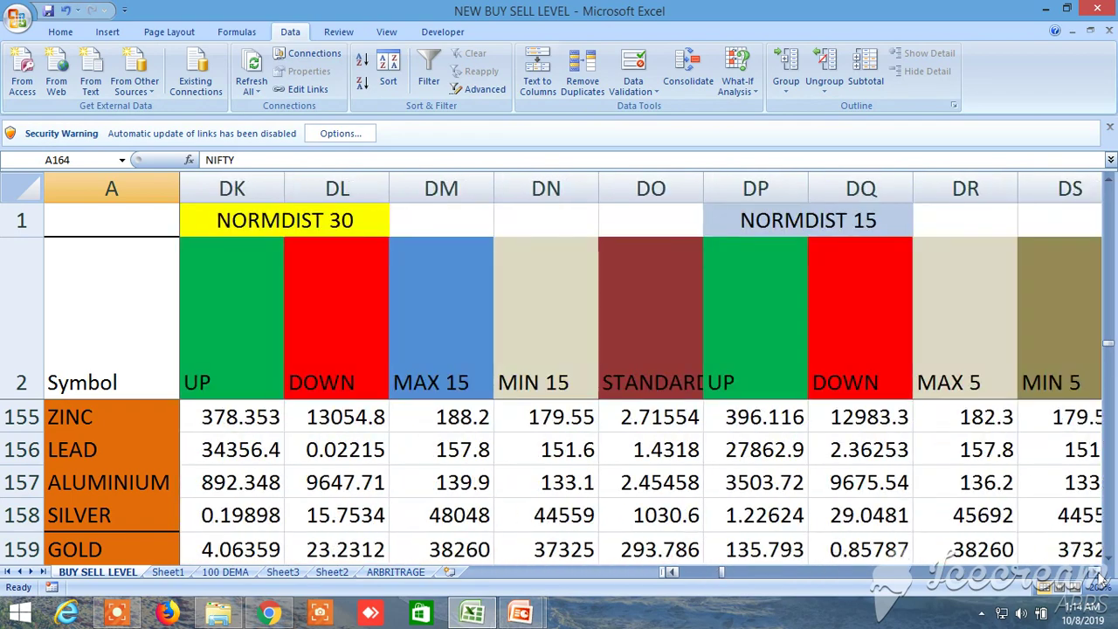
scroll(1102, 581, "right", 14)
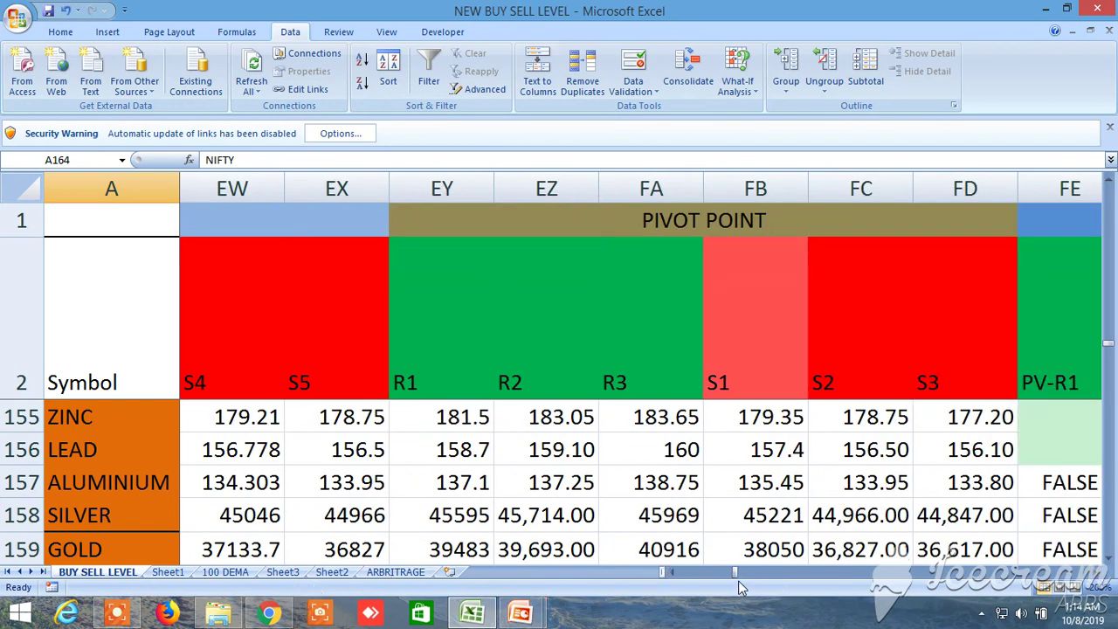
- Examine the price columns and the buy and sell target levels of the BANKBARODA to BERGEPAINT stock rows
left_click_drag(737, 574, 682, 574)
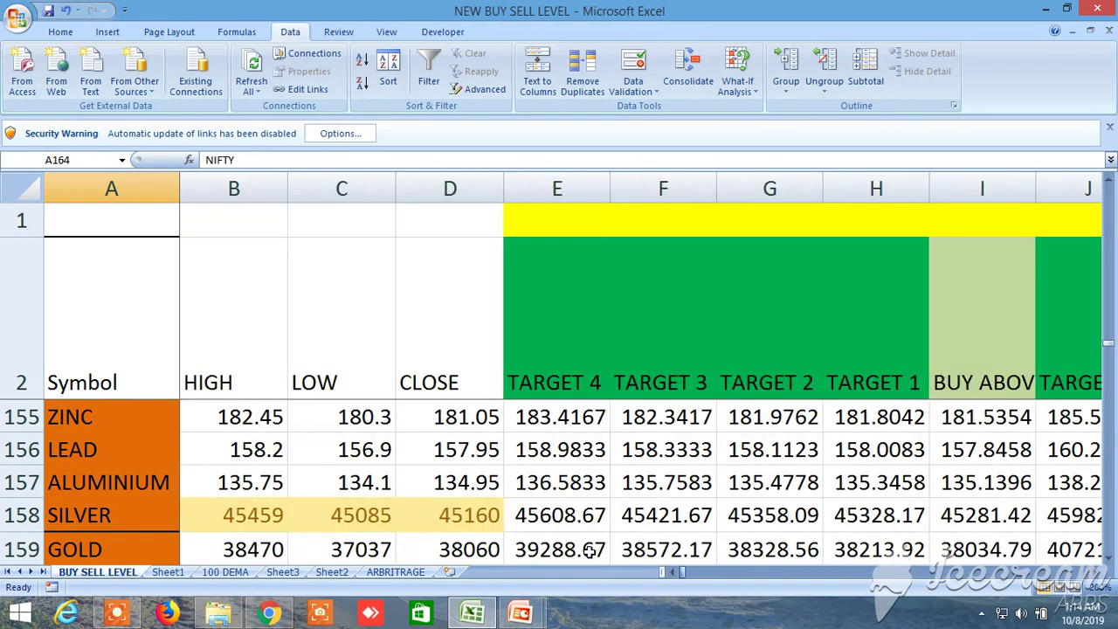
scroll(432, 491, "down", 3)
scroll(433, 491, "down", 6)
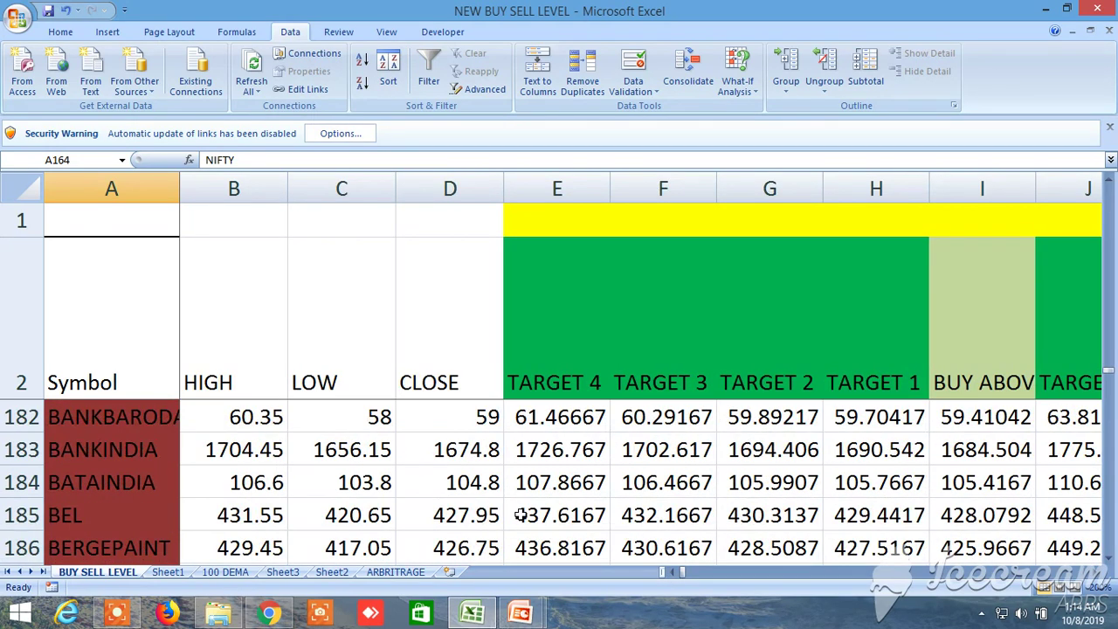
scroll(1093, 580, "right", 7)
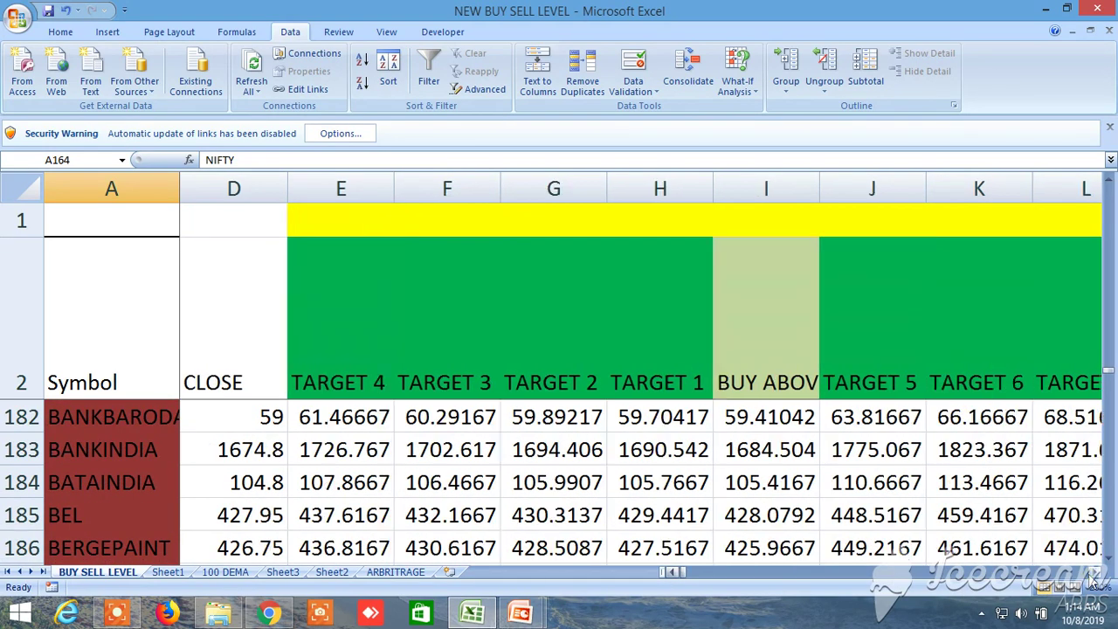
scroll(1093, 580, "right", 6)
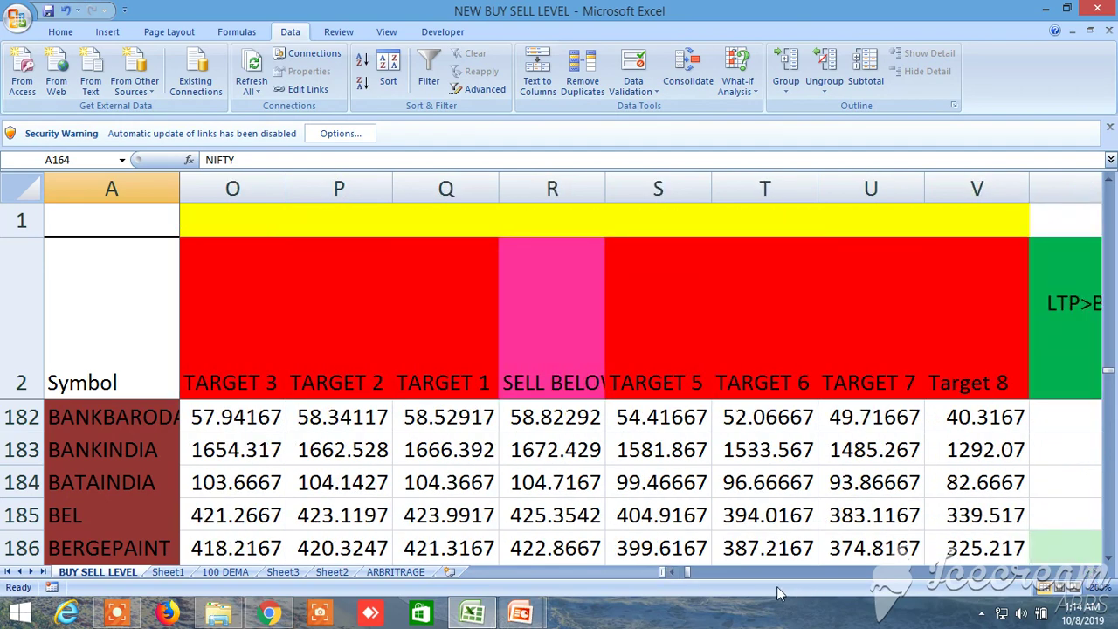
left_click_drag(687, 573, 669, 574)
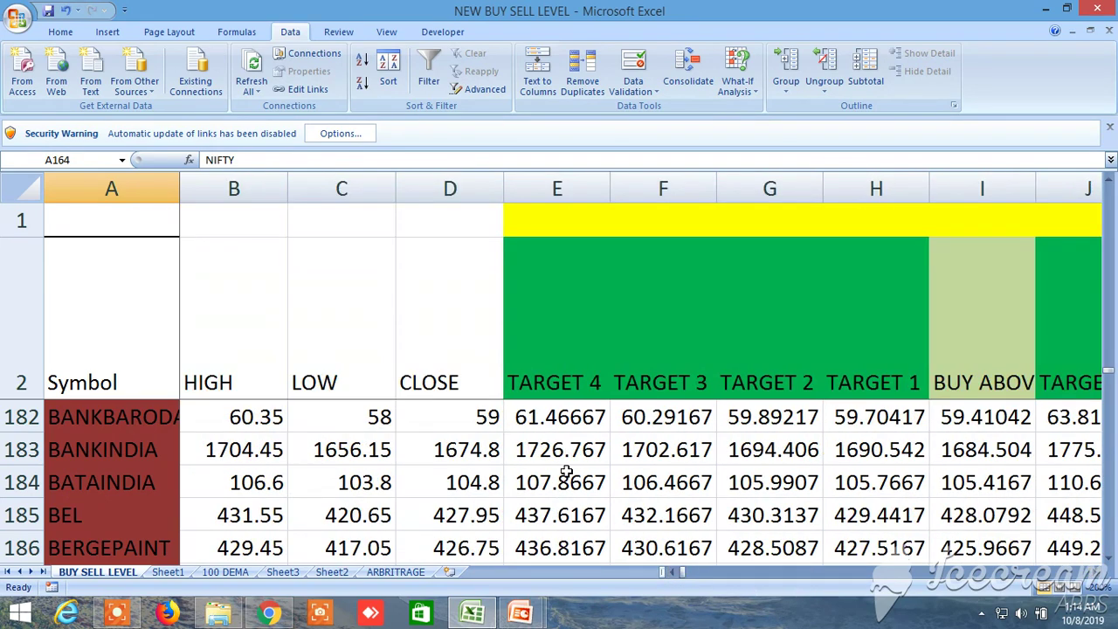
- Switch to Chrome and view the MARUTI19OCTFUT five-minute chart with its RSI, Awesome and Williams %R indicators
left_click(269, 614)
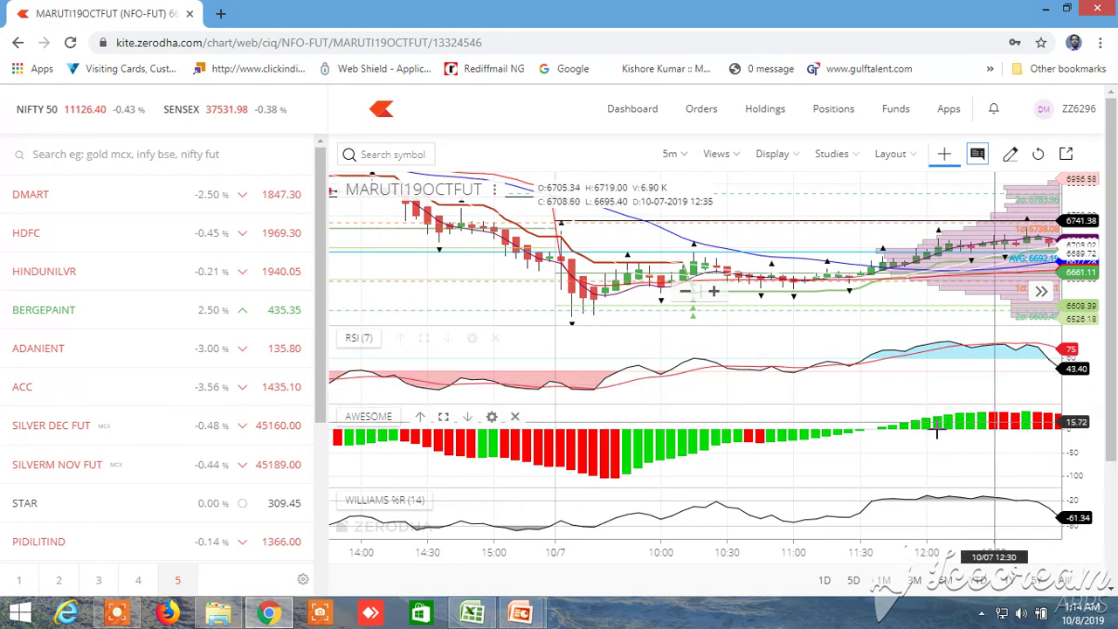
left_click(125, 616)
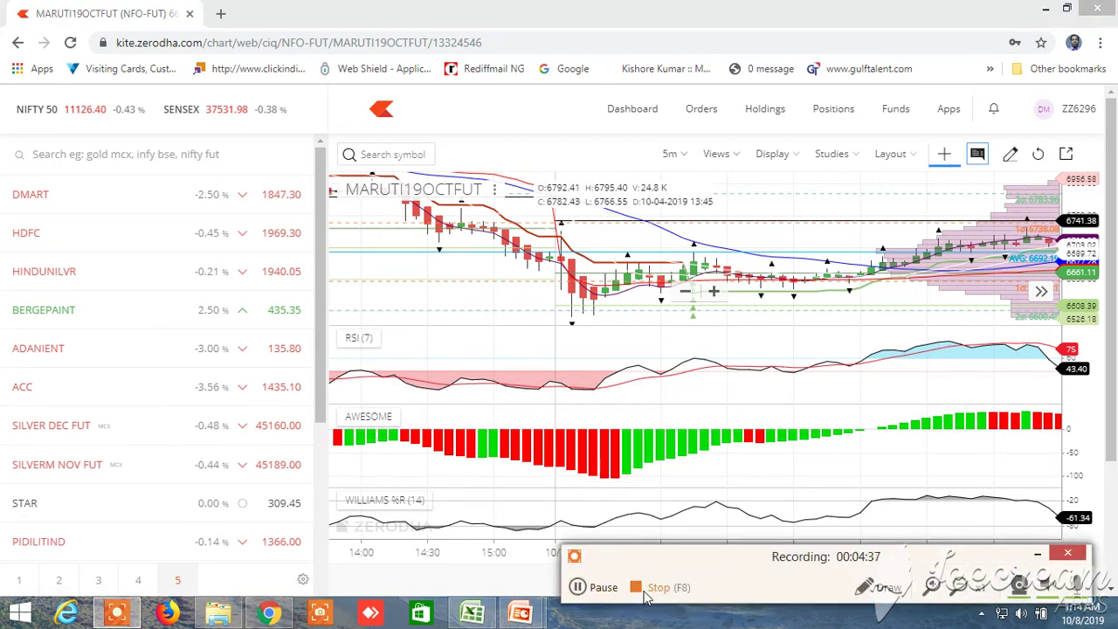